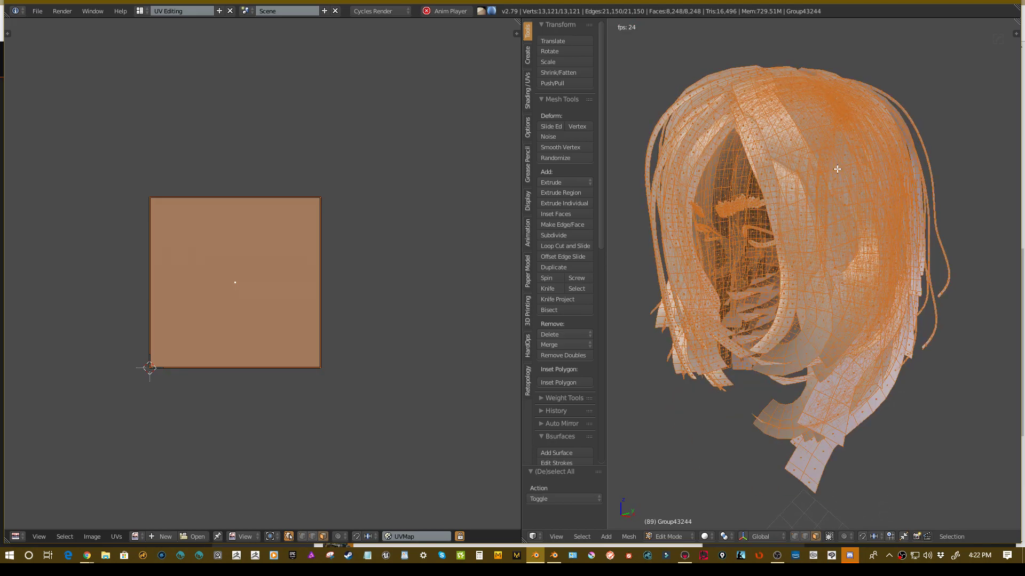
# Bring up the UV Mapping menu over the hair mesh in Edit Mode with U.
pyautogui.press('u')
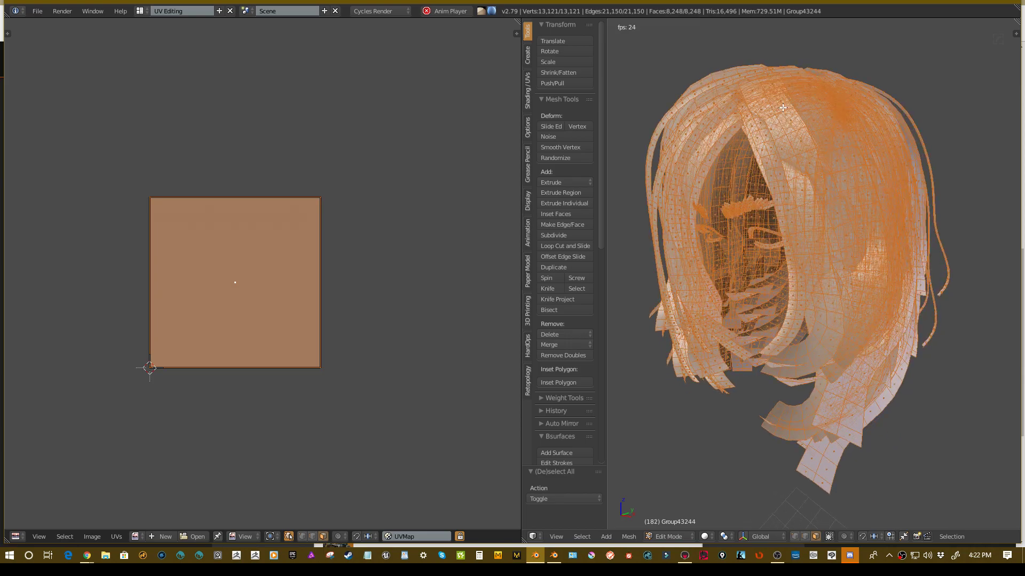
pyautogui.press('u')
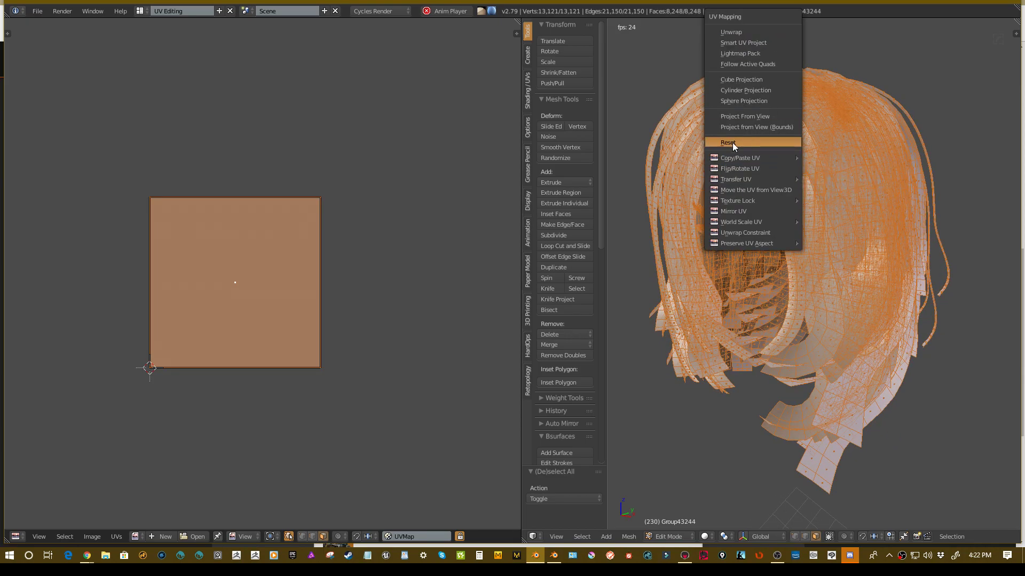
# Dismiss the UV menu, deselect everything, and select one linked hair strand.
pyautogui.click(735, 144)
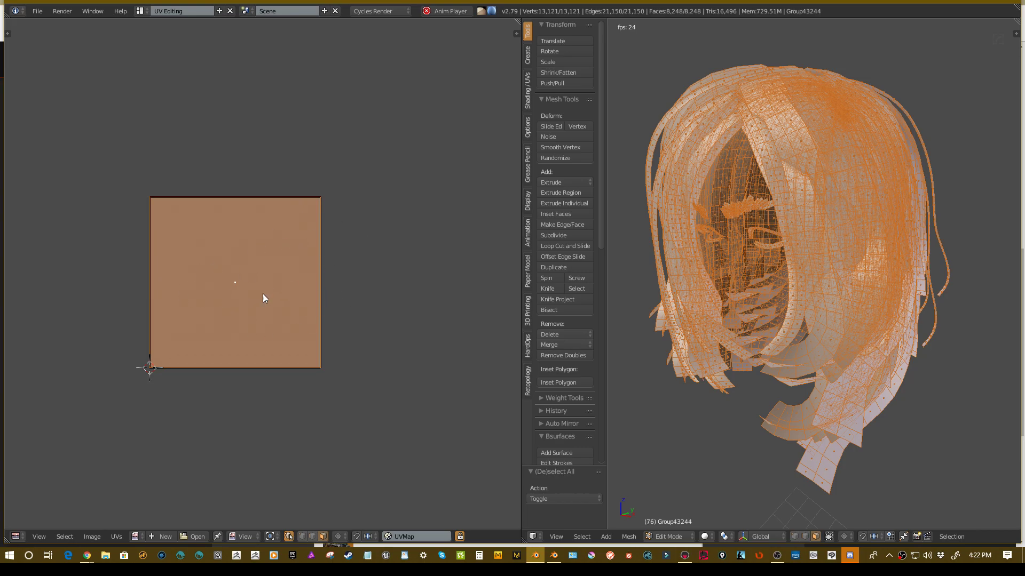
pyautogui.scroll(3, 269, 273)
pyautogui.scroll(-2, 284, 263)
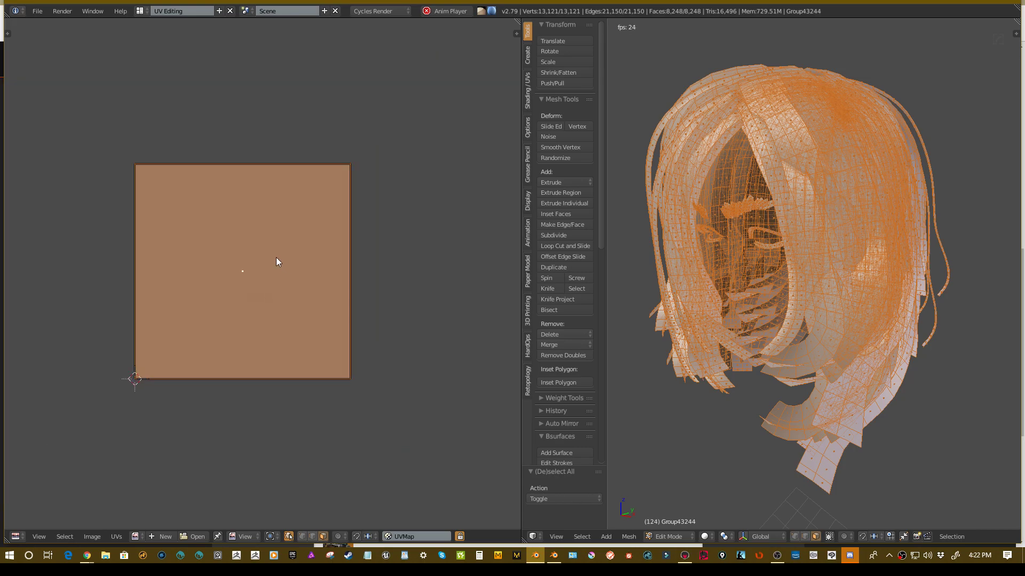
pyautogui.moveTo(899, 179)
pyautogui.mouseDown(button='middle')
pyautogui.moveTo(737, 258)
pyautogui.moveTo(801, 158)
pyautogui.moveTo(760, 233)
pyautogui.mouseUp(button='middle')
pyautogui.press('a')
pyautogui.scroll(4, 736, 257)
pyautogui.press('l')
pyautogui.scroll(-3, 775, 221)
# Move the duplicated hair strand away from the hair and place it.
pyautogui.press('g')
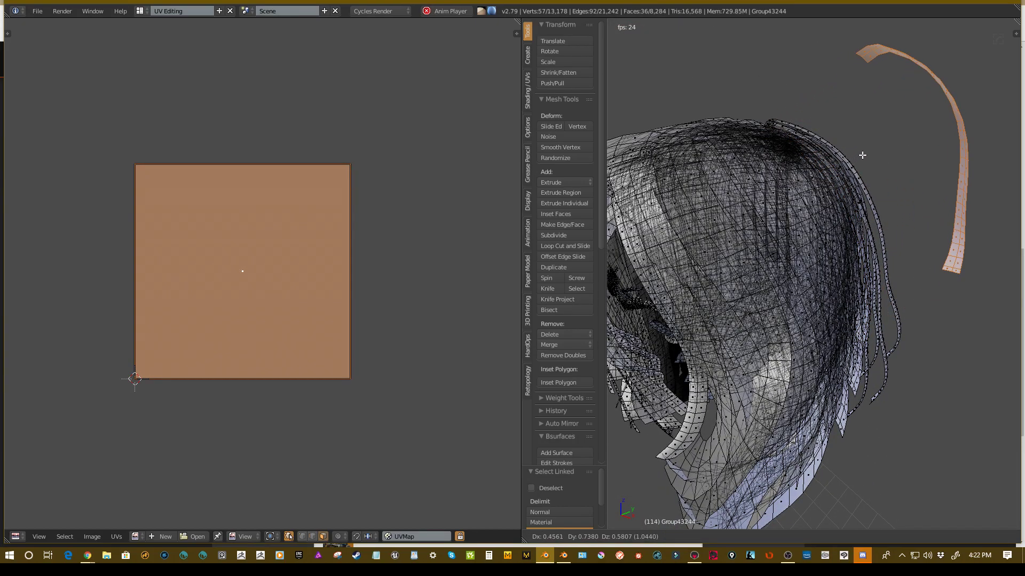
pyautogui.click(851, 172)
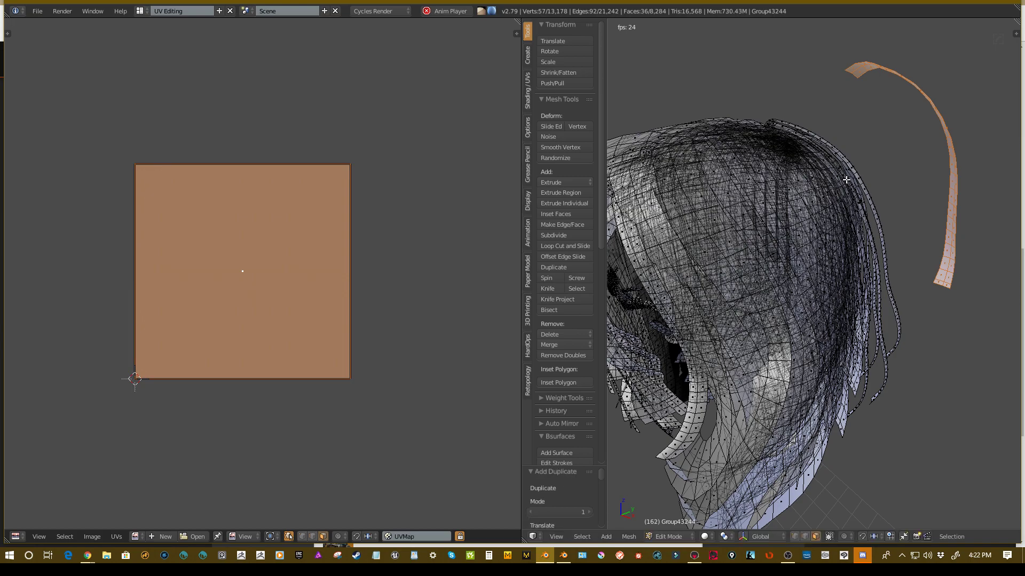
pyautogui.moveTo(878, 199); pyautogui.dragTo(843, 205, button='middle')
# Separate the strand into its own object via P > Selection and leave Edit Mode.
pyautogui.press('p')
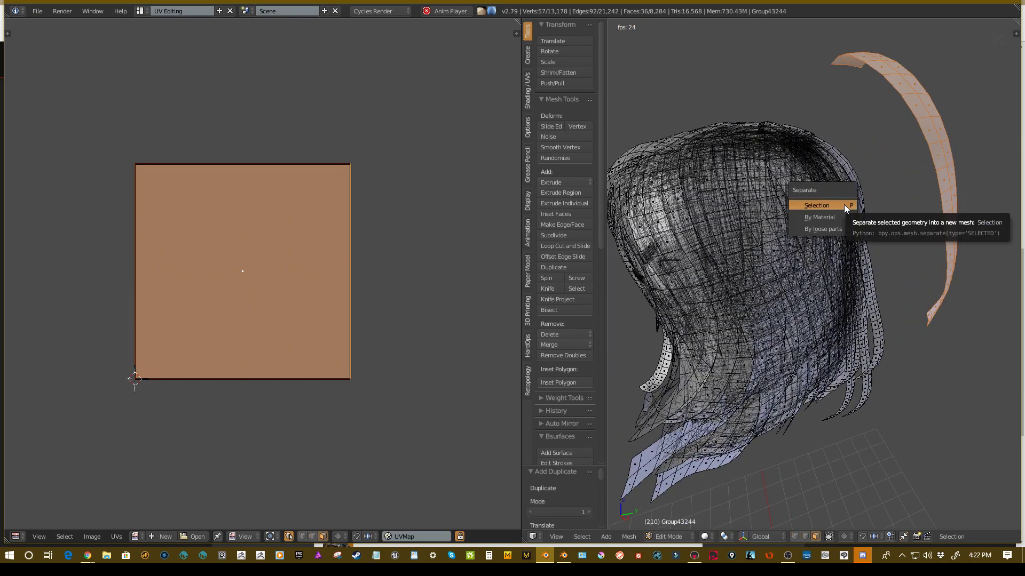
pyautogui.click(819, 202)
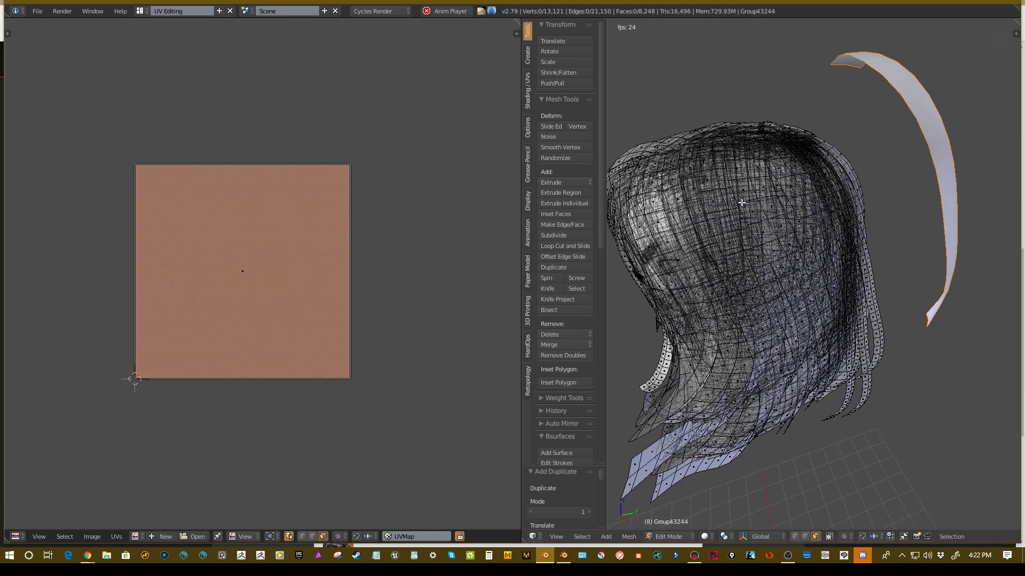
pyautogui.moveTo(805, 205)
pyautogui.mouseDown(button='middle')
pyautogui.moveTo(778, 216)
pyautogui.moveTo(852, 227)
pyautogui.mouseUp(button='middle')
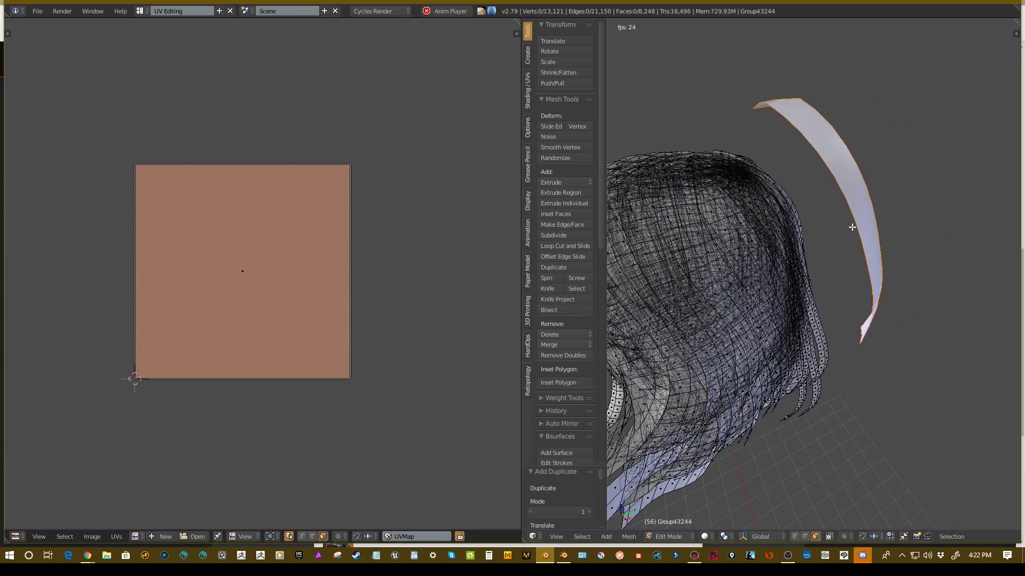
pyautogui.press('Tab')
# Select the separated strand object, enter Edit Mode and select all its vertices.
pyautogui.click(781, 208)
pyautogui.rightClick(860, 200)
pyautogui.press('Tab')
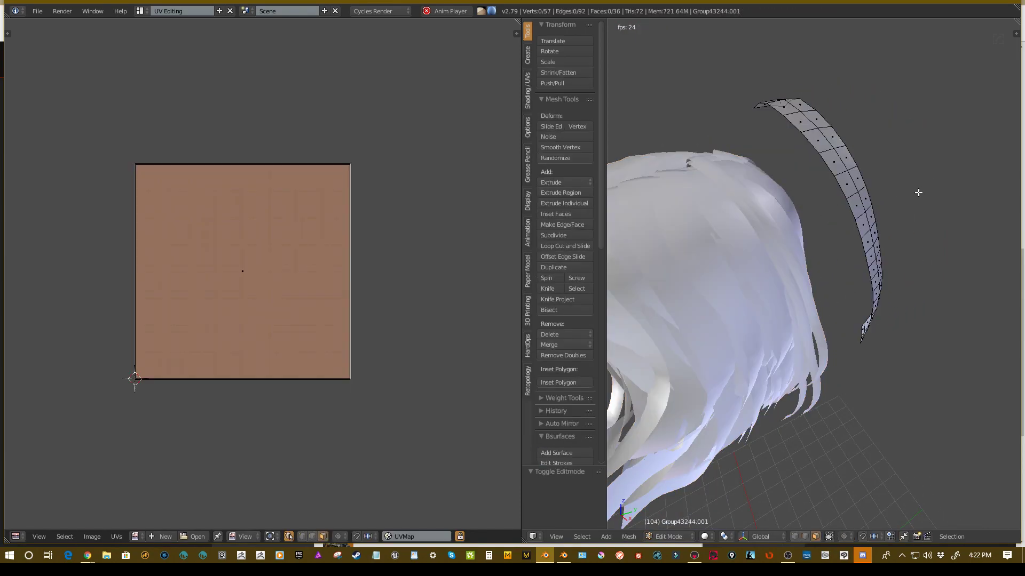
pyautogui.moveTo(860, 200)
pyautogui.mouseDown(button='middle')
pyautogui.moveTo(838, 216)
pyautogui.moveTo(781, 222)
pyautogui.moveTo(828, 234)
pyautogui.mouseUp(button='middle')
pyautogui.press('a')
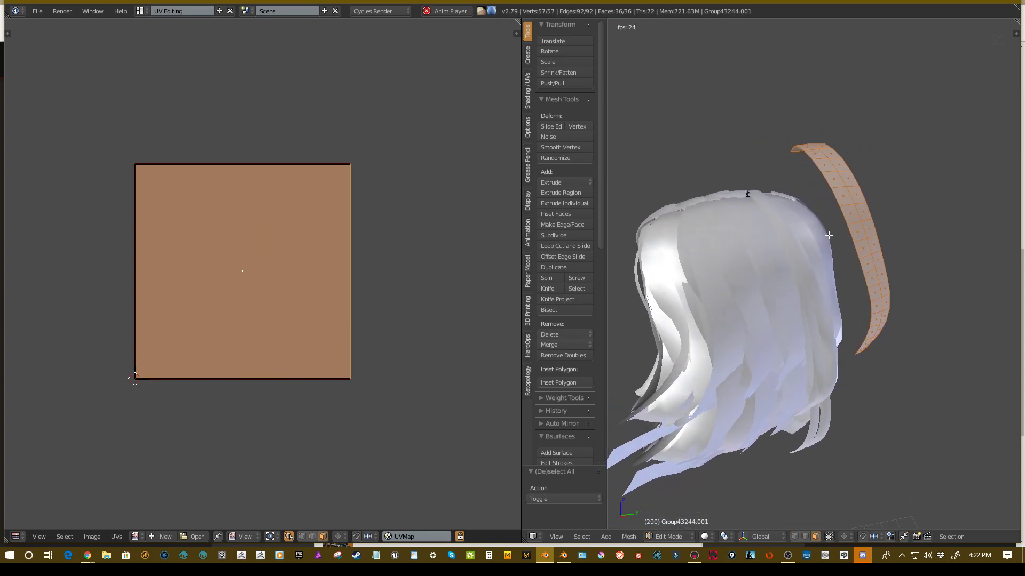
# Attempt a Follow Active Quads unwrap, which fails without an active face.
pyautogui.press('u')
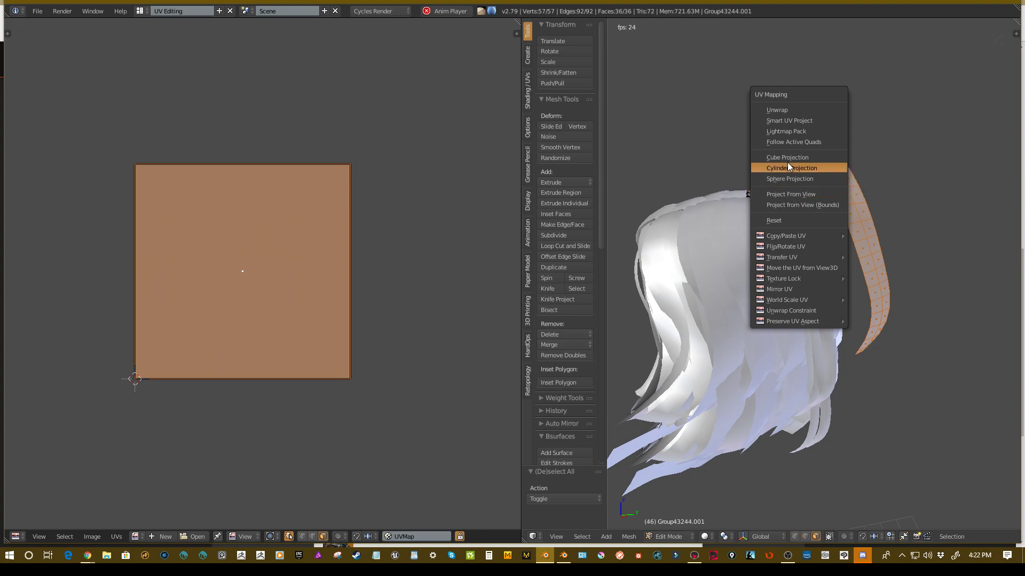
pyautogui.click(803, 141)
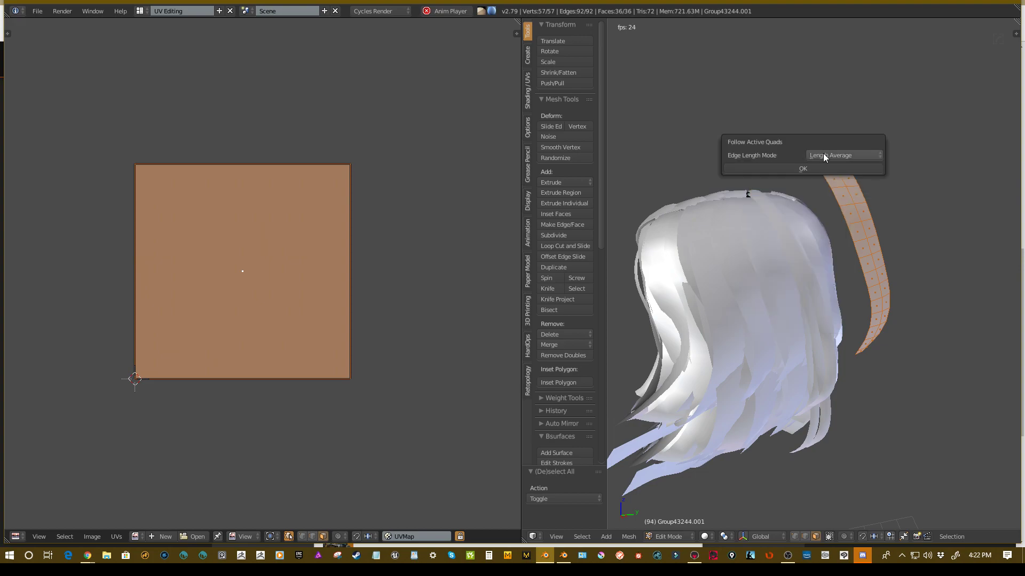
pyautogui.click(810, 166)
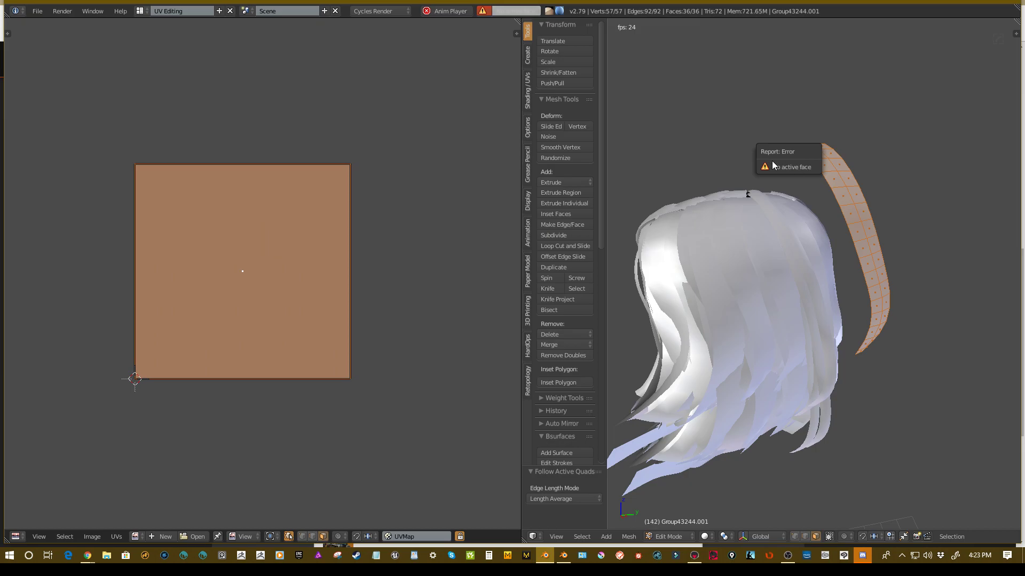
# Make one strip face the active face and reselect the whole strip.
pyautogui.moveTo(688, 121)
pyautogui.mouseDown(button='middle')
pyautogui.moveTo(769, 184)
pyautogui.moveTo(807, 196)
pyautogui.mouseUp(button='middle')
pyautogui.rightClick(798, 175)
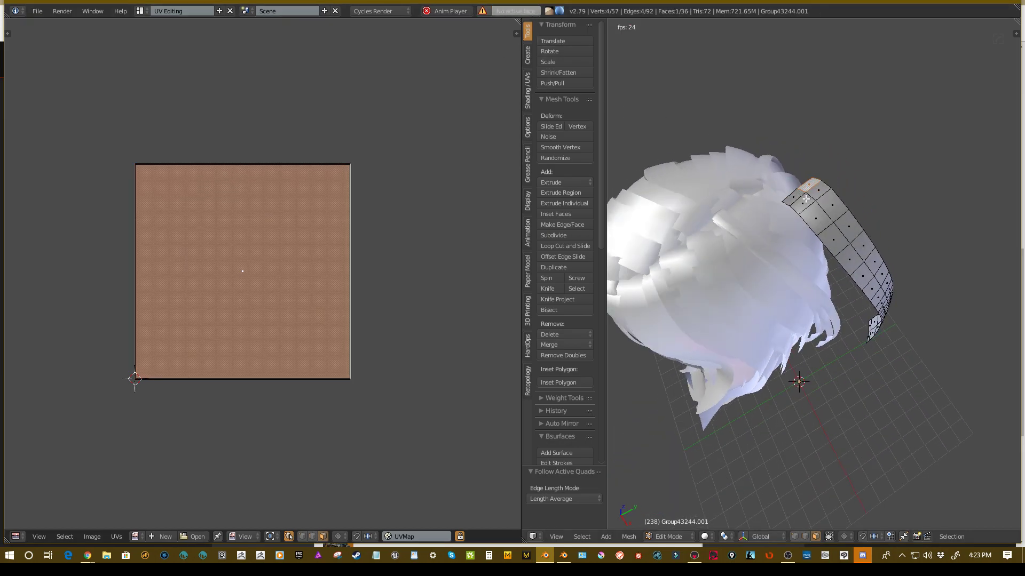
pyautogui.press('a')
pyautogui.press('a')
pyautogui.press('a')
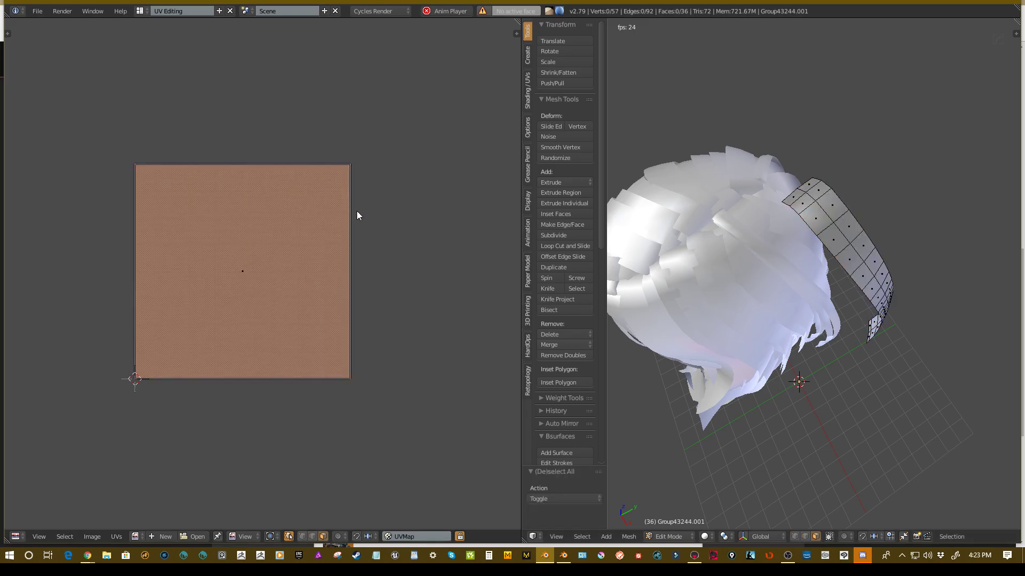
pyautogui.moveTo(721, 280); pyautogui.dragTo(847, 187, button='middle')
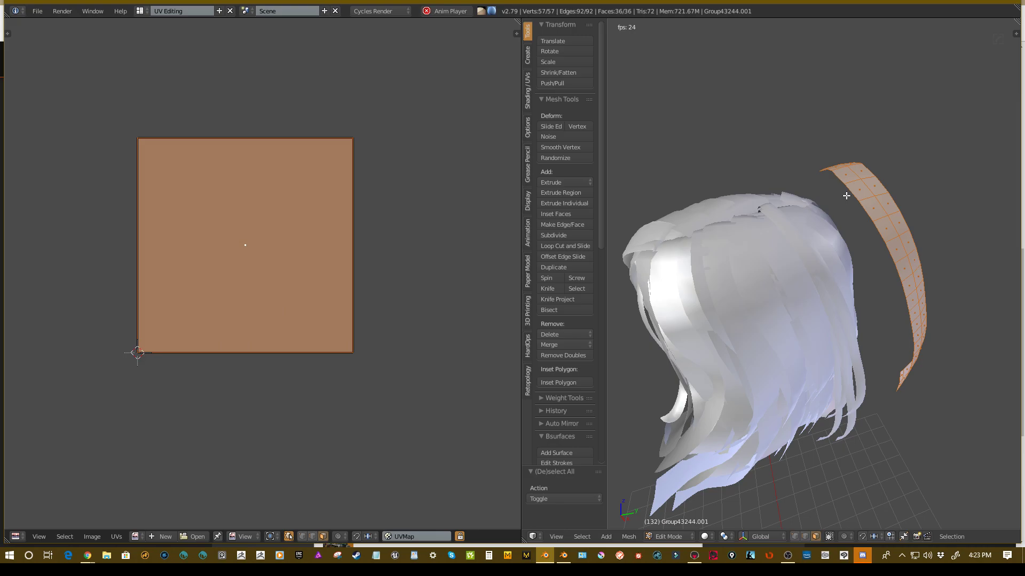
pyautogui.moveTo(792, 190)
pyautogui.mouseDown(button='middle')
pyautogui.moveTo(799, 216)
pyautogui.moveTo(851, 209)
pyautogui.mouseUp(button='middle')
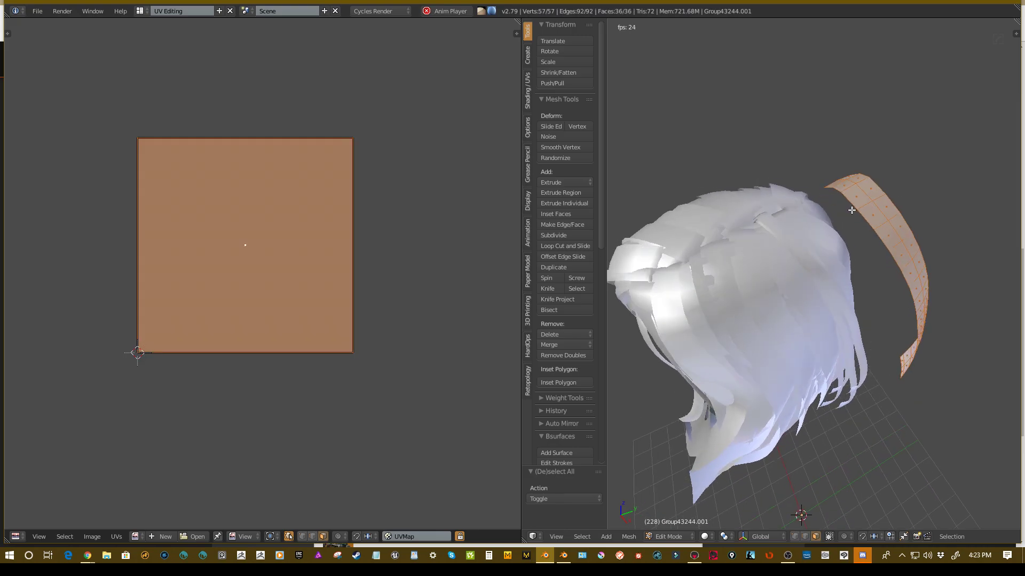
# Unwrap the strip with Follow Active Quads and confirm the settings.
pyautogui.press('u')
pyautogui.click(848, 217)
pyautogui.click(860, 238)
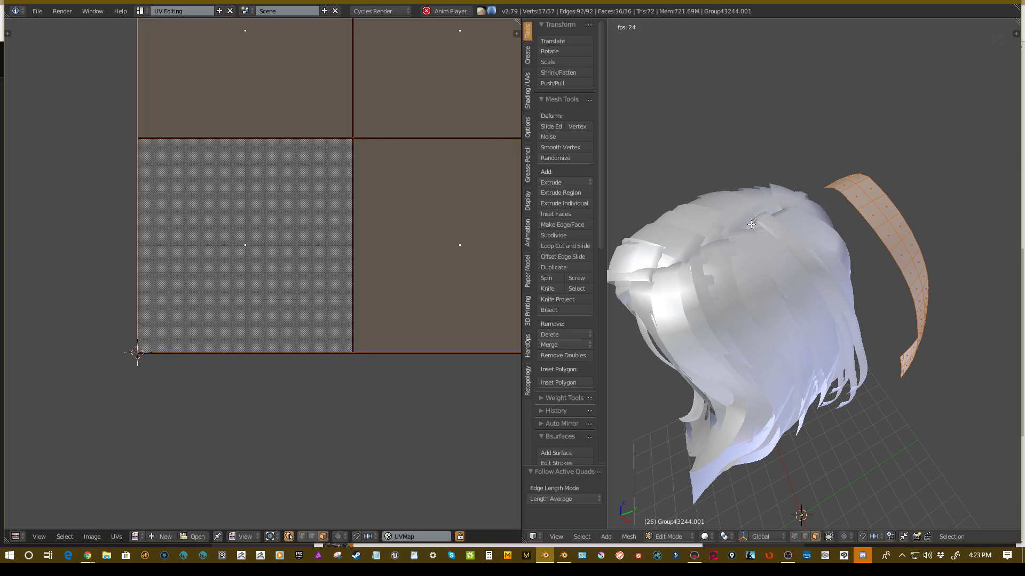
pyautogui.scroll(-5, 331, 153)
pyautogui.scroll(-3, 320, 168)
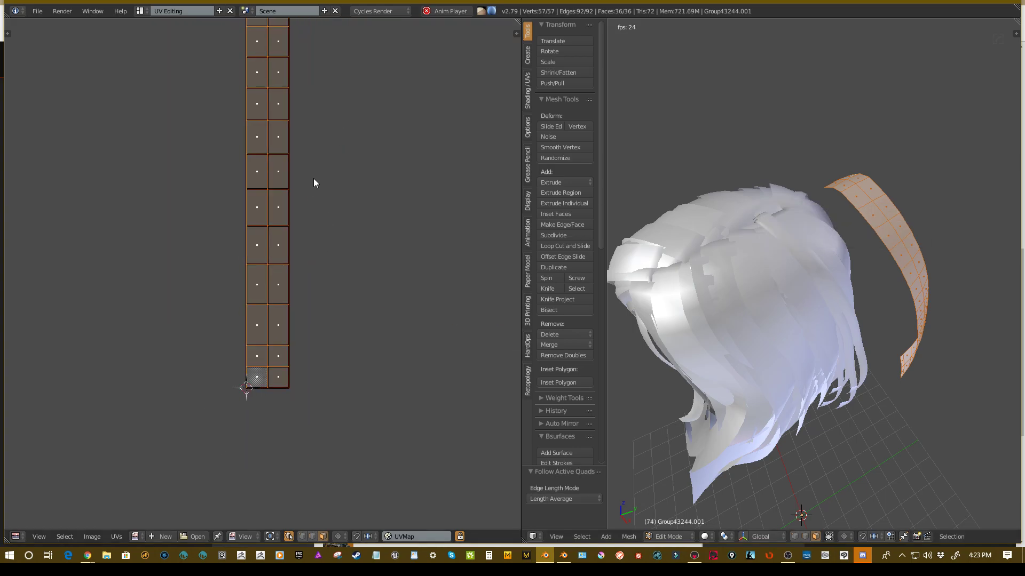
pyautogui.scroll(-3, 313, 182)
pyautogui.scroll(-2, 315, 197)
pyautogui.scroll(1, 265, 185)
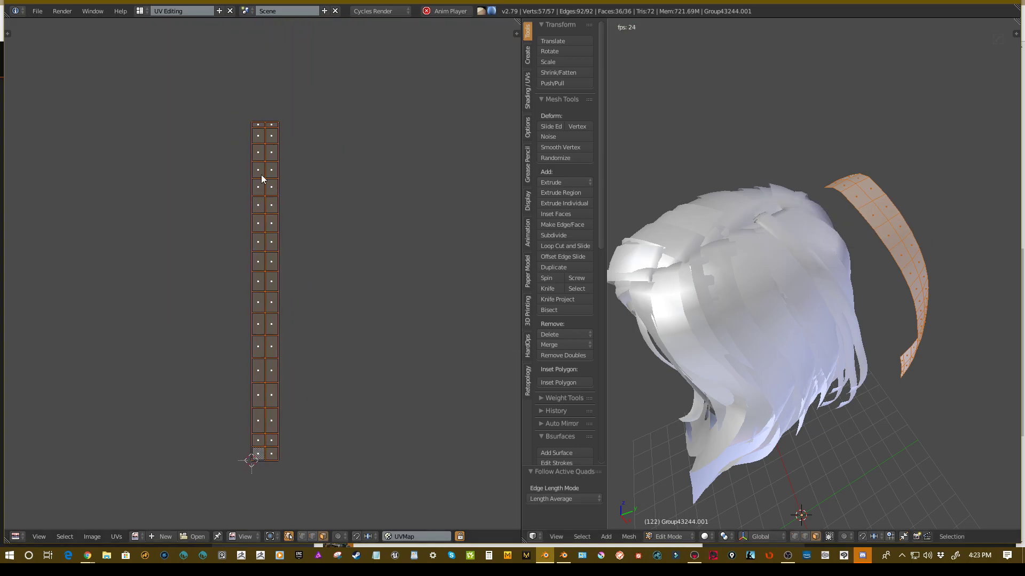
pyautogui.scroll(3, 315, 241)
# Try moving the UV strip in the UV Editor, then undo the move.
pyautogui.press('g')
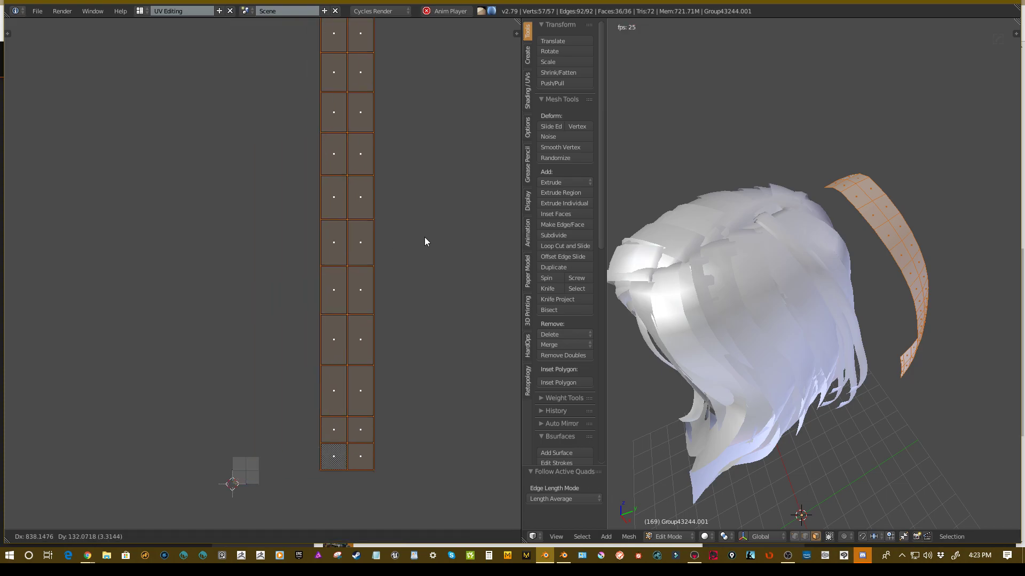
pyautogui.click(420, 255)
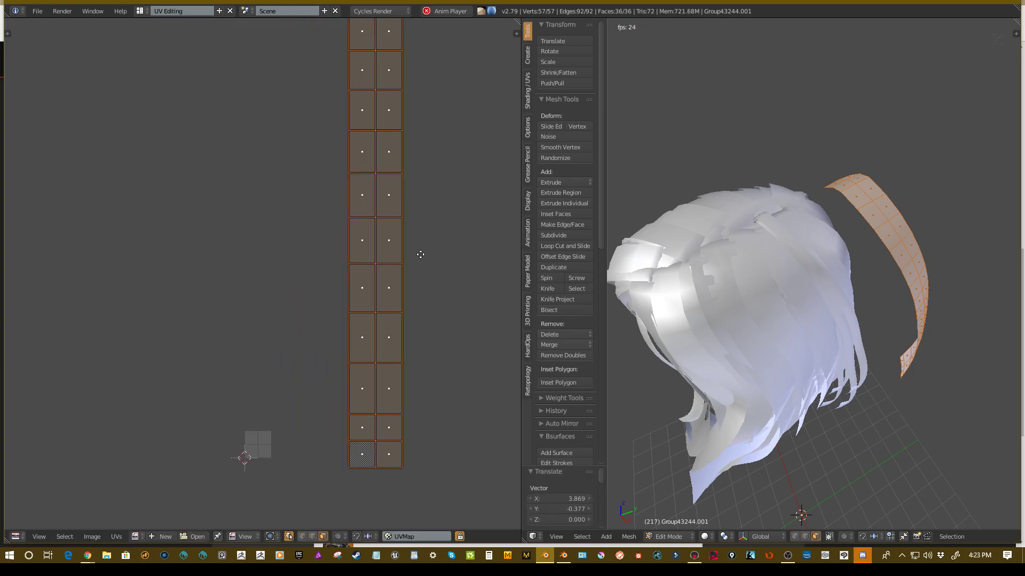
pyautogui.hotkey('ctrl', 'z')
pyautogui.scroll(-1, 351, 296)
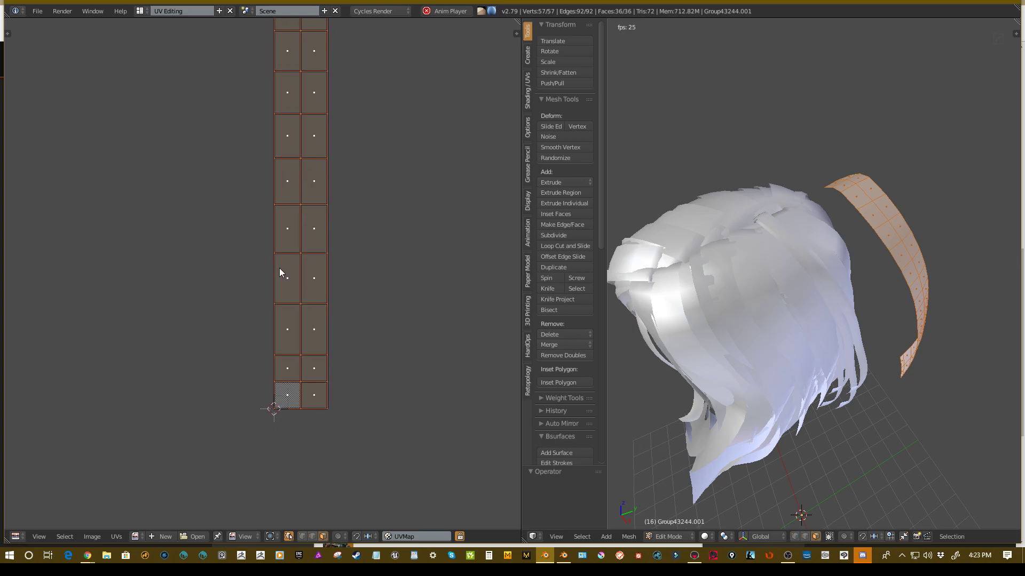
pyautogui.scroll(-1, 343, 396)
pyautogui.moveTo(761, 321); pyautogui.dragTo(793, 267, button='middle')
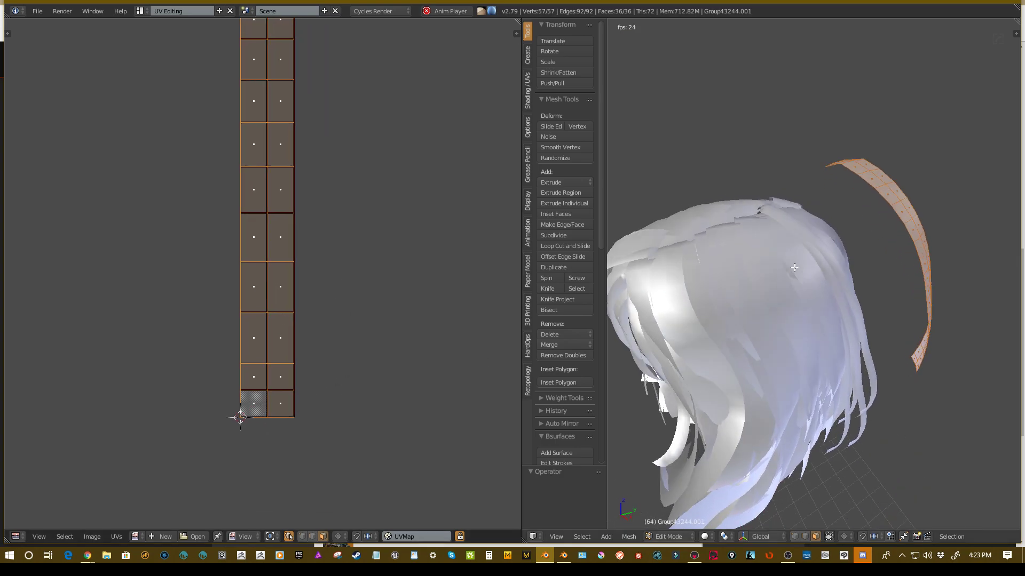
# Copy the strand's UV layout with Copy/Paste UV > Copy UV.
pyautogui.press('u')
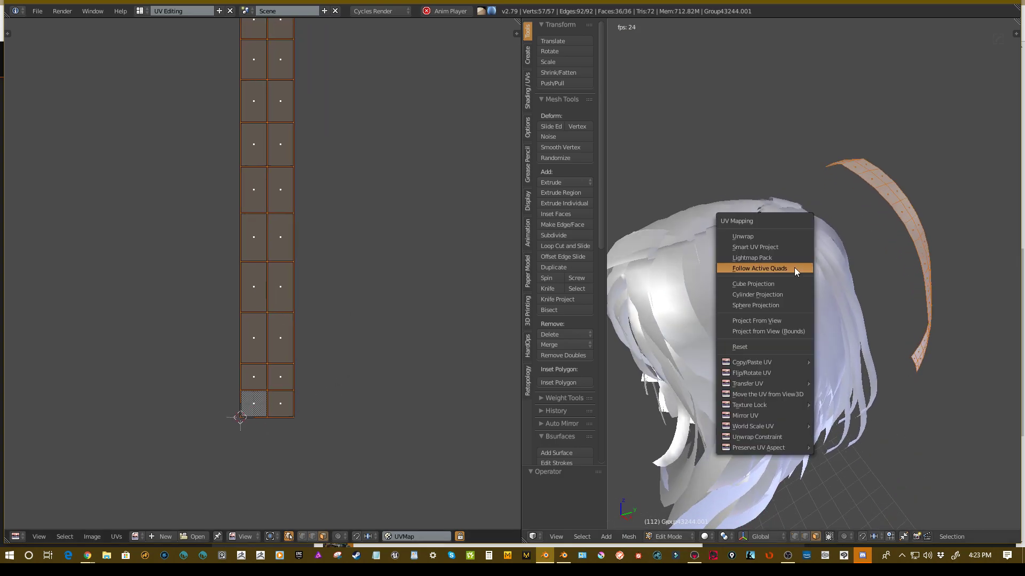
pyautogui.moveTo(845, 363)
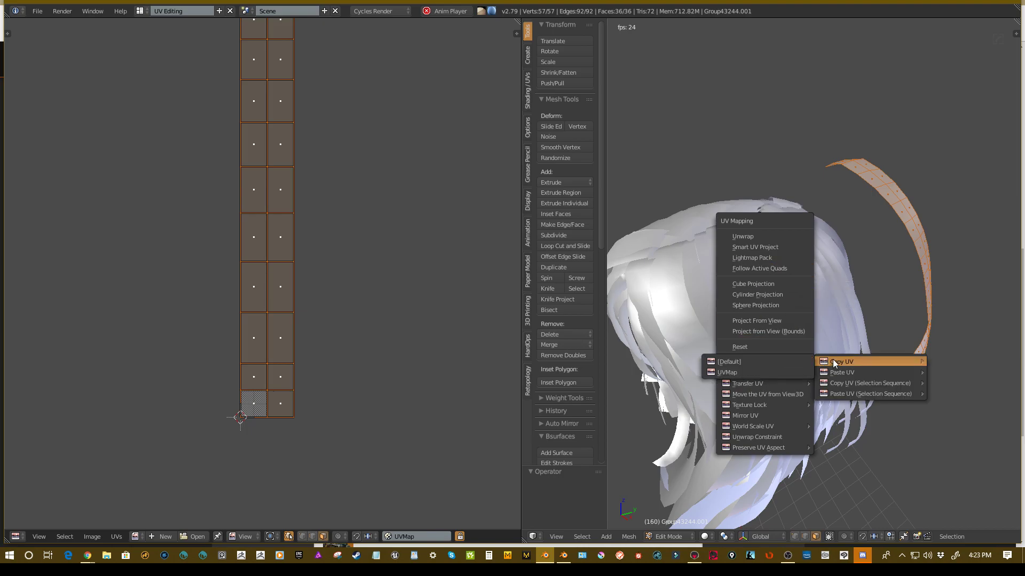
pyautogui.click(728, 373)
pyautogui.moveTo(721, 336); pyautogui.dragTo(704, 344, button='middle')
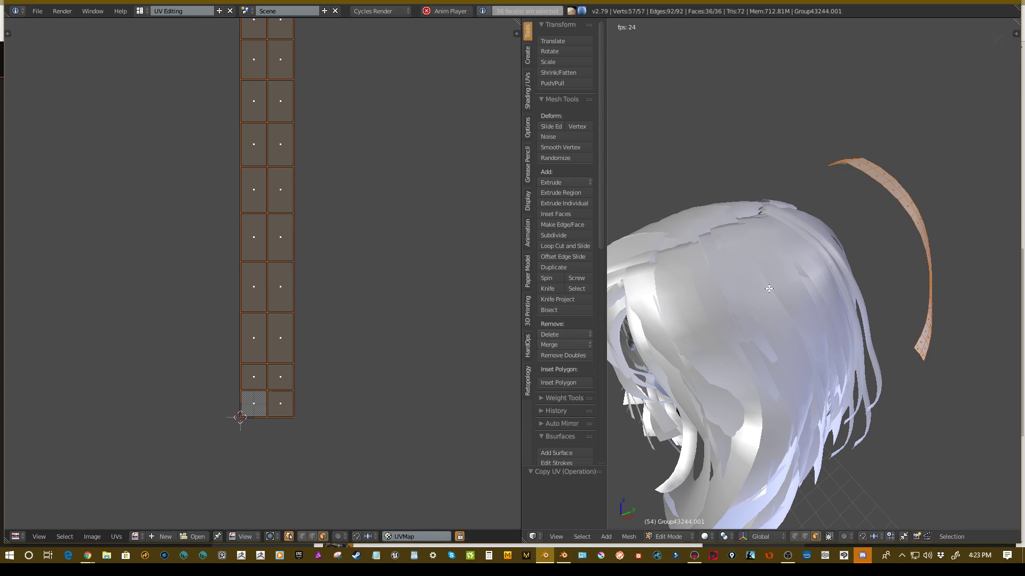
# Leave Edit Mode on the strand and start editing the main hair mesh.
pyautogui.press('Tab')
pyautogui.moveTo(782, 295)
pyautogui.mouseDown(button='middle')
pyautogui.moveTo(752, 245)
pyautogui.moveTo(767, 227)
pyautogui.moveTo(727, 279)
pyautogui.mouseUp(button='middle')
pyautogui.press('Tab')
# Select all hair faces and paste the copied UVs onto UVMap.
pyautogui.press('a')
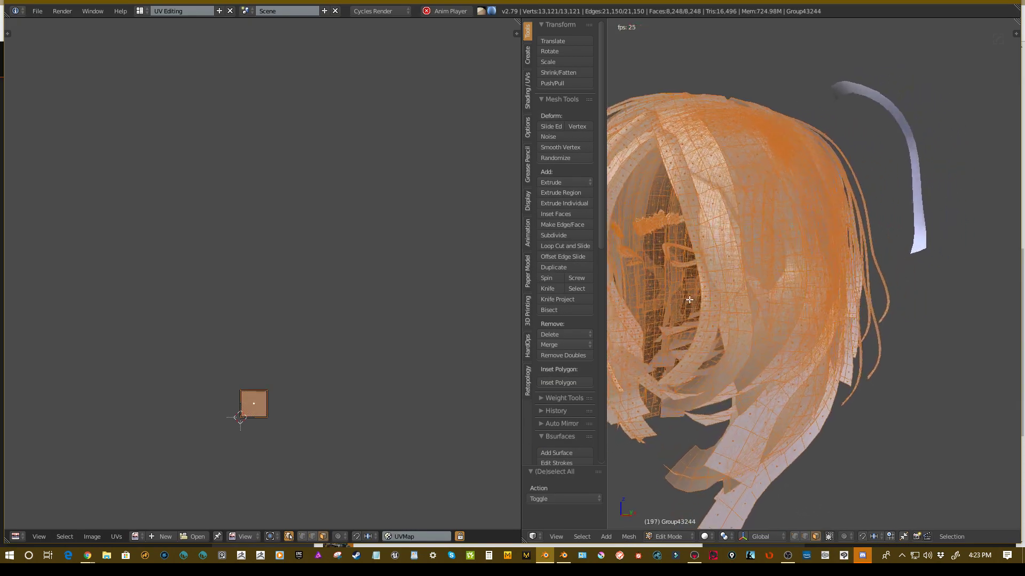
pyautogui.press('u')
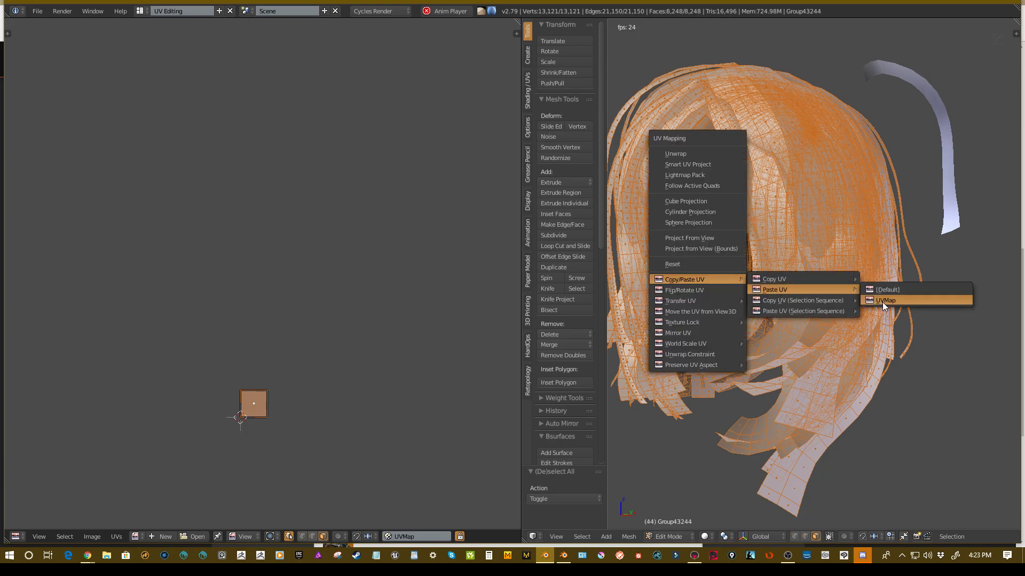
pyautogui.click(883, 302)
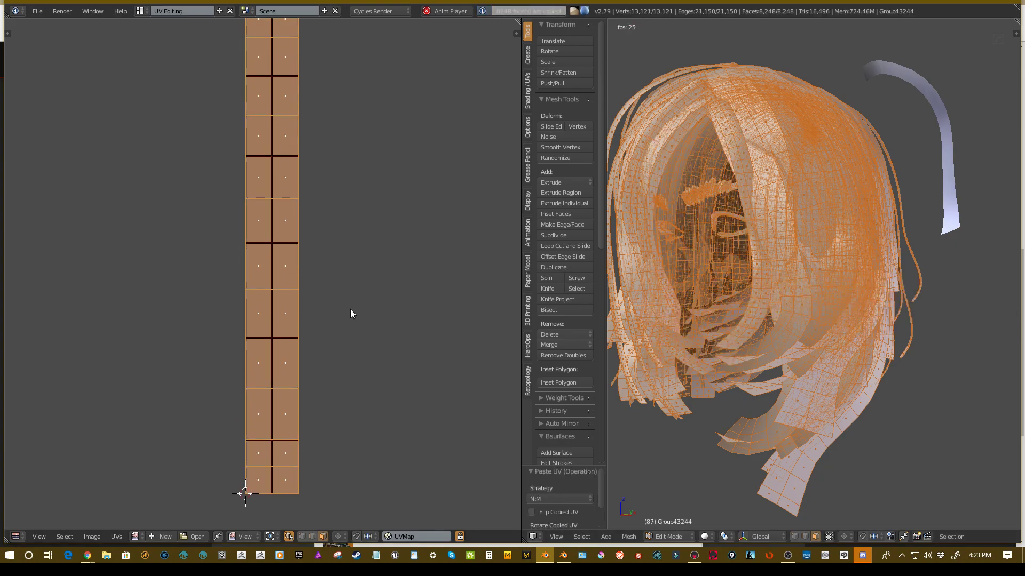
pyautogui.scroll(-3, 350, 310)
# Zoom out on the pasted UV column and orbit around the hair to inspect it.
pyautogui.moveTo(351, 309); pyautogui.dragTo(337, 323, button='middle')
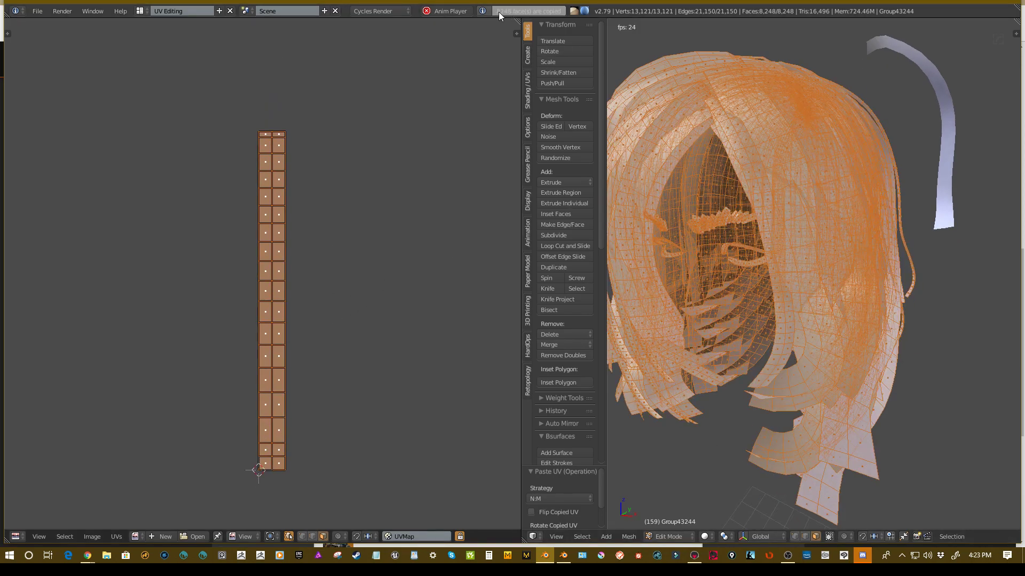
pyautogui.moveTo(761, 200)
pyautogui.mouseDown(button='middle')
pyautogui.moveTo(819, 152)
pyautogui.moveTo(761, 200)
pyautogui.mouseUp(button='middle')
pyautogui.scroll(3, 325, 232)
pyautogui.keyDown('shift'); pyautogui.moveTo(326, 232); pyautogui.dragTo(289, 160, button='middle'); pyautogui.keyUp('shift')
pyautogui.scroll(4, 758, 198)
pyautogui.moveTo(785, 209); pyautogui.dragTo(757, 198, button='middle')
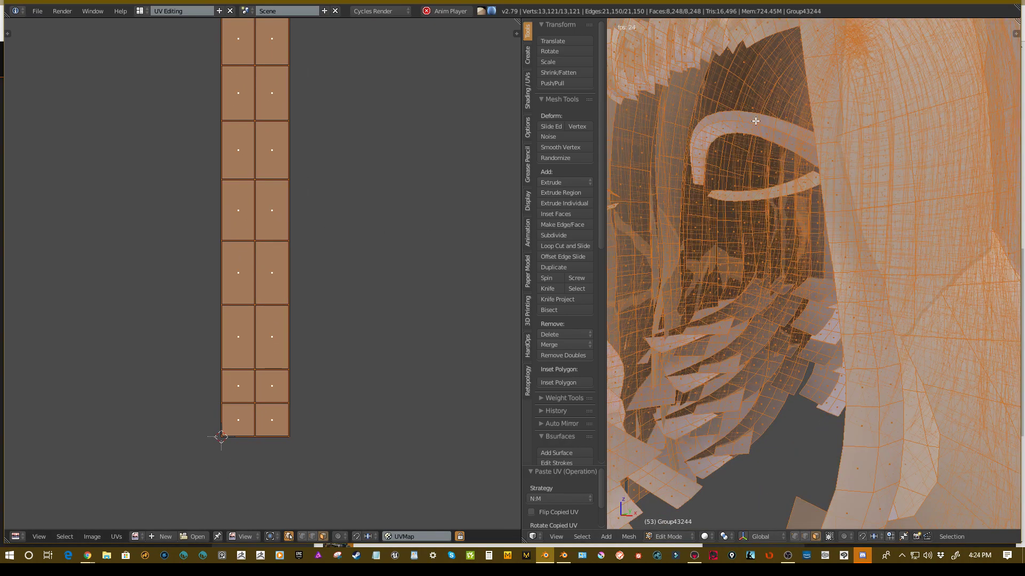
pyautogui.moveTo(755, 120)
pyautogui.mouseDown(button='middle')
pyautogui.moveTo(765, 216)
pyautogui.moveTo(784, 204)
pyautogui.mouseUp(button='middle')
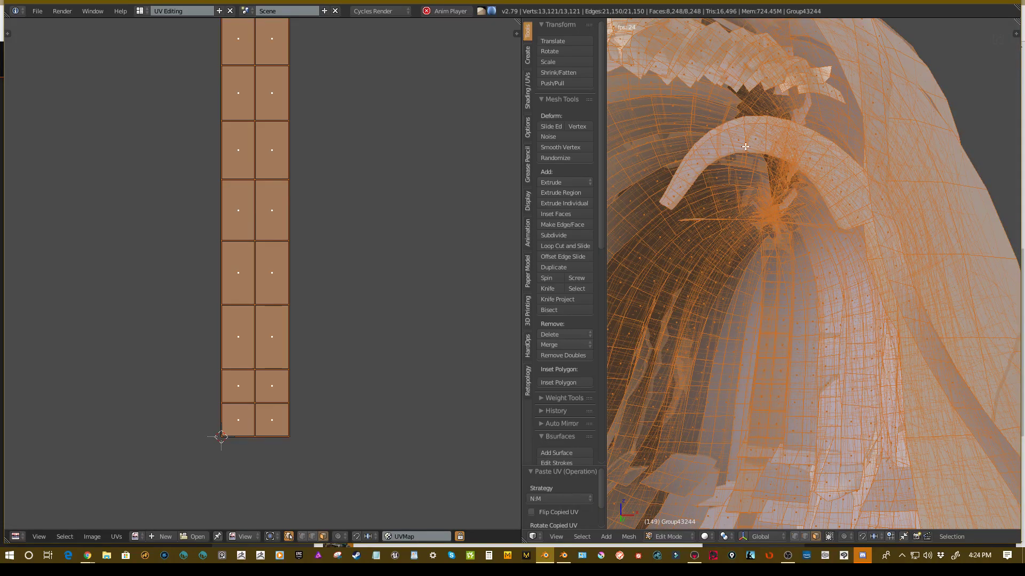
pyautogui.moveTo(746, 147)
pyautogui.mouseDown(button='middle')
pyautogui.moveTo(740, 198)
pyautogui.moveTo(814, 191)
pyautogui.mouseUp(button='middle')
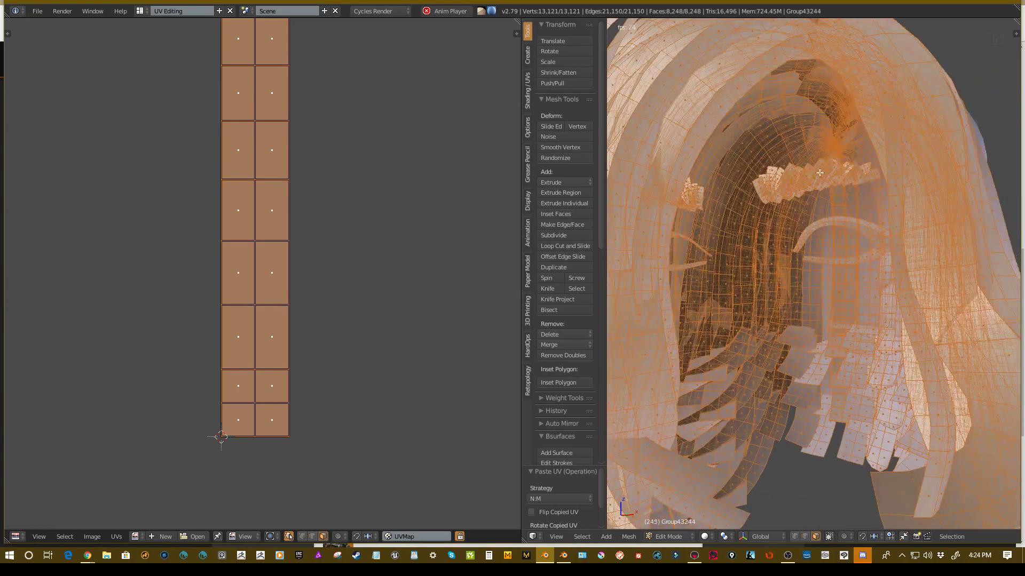
pyautogui.scroll(-3, 813, 190)
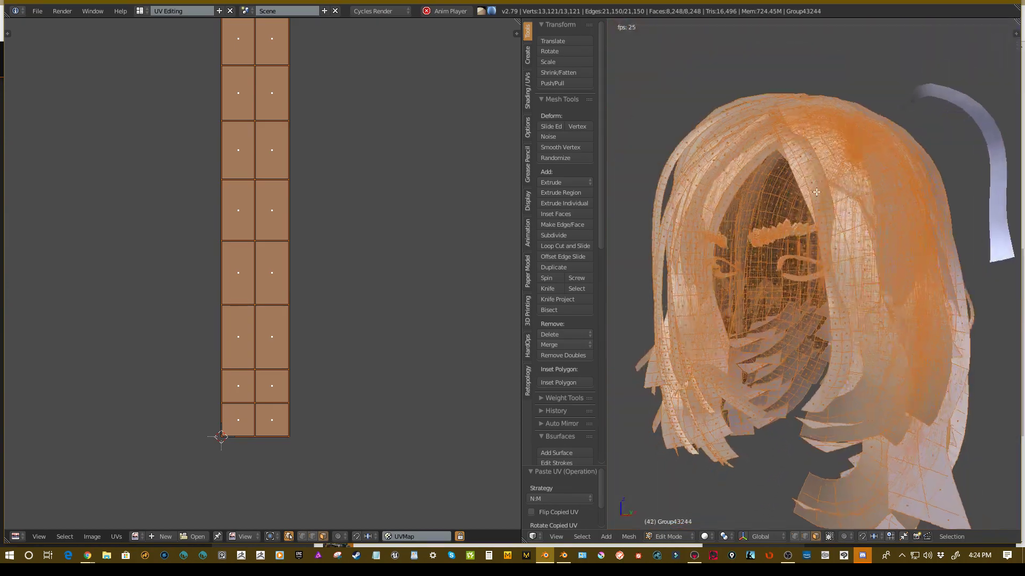
pyautogui.moveTo(814, 191)
pyautogui.mouseDown(button='middle')
pyautogui.moveTo(834, 190)
pyautogui.moveTo(768, 213)
pyautogui.mouseUp(button='middle')
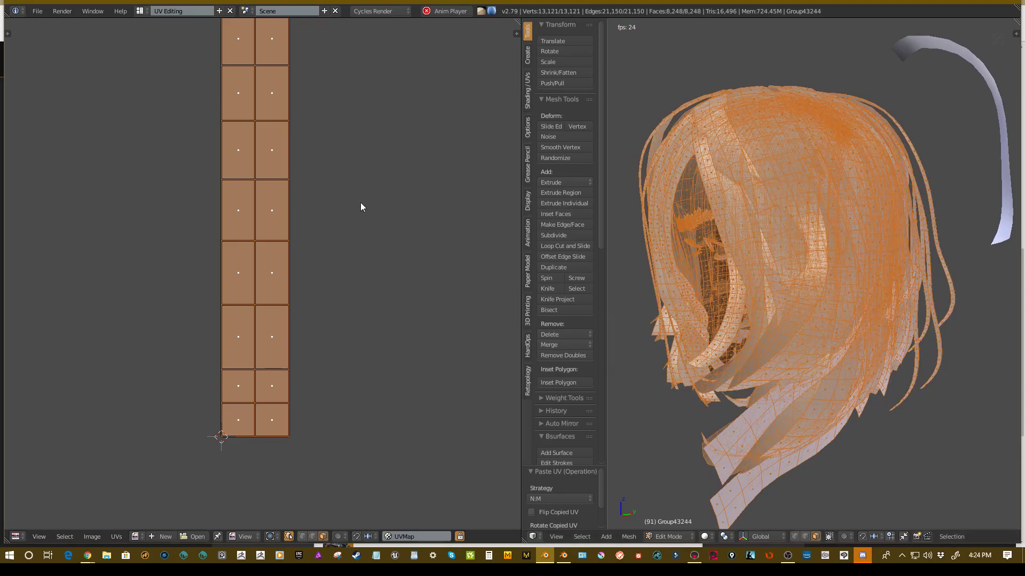
pyautogui.scroll(1, 360, 202)
# Select all hair UVs, move the column and scale it down to a thin strip.
pyautogui.click(291, 207)
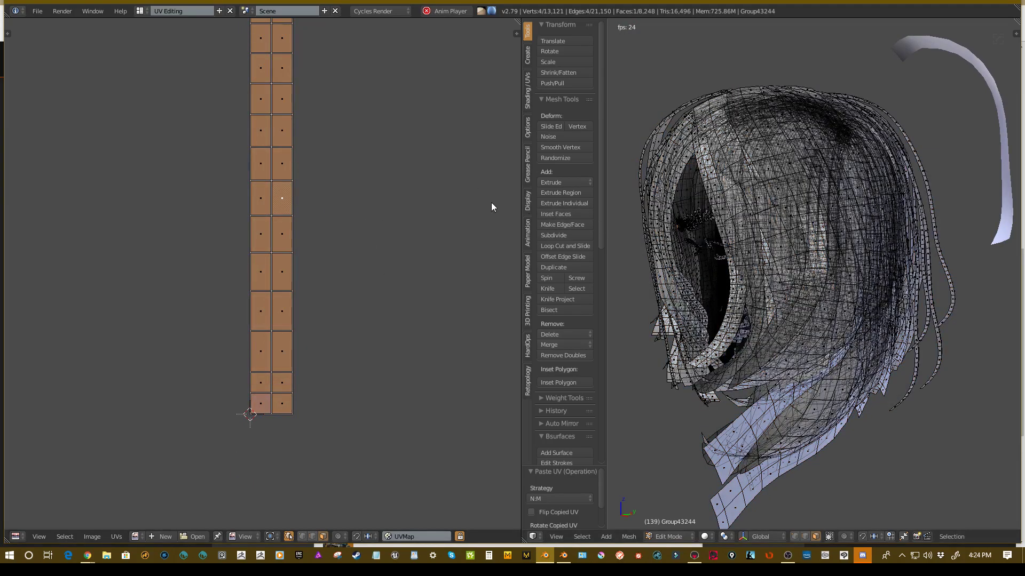
pyautogui.press('a')
pyautogui.press('g')
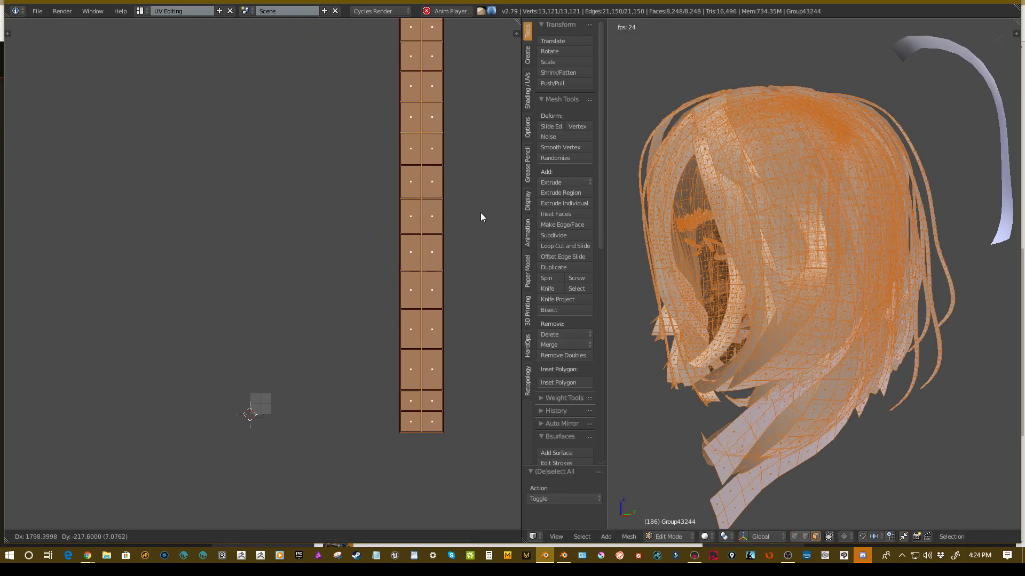
pyautogui.click(383, 211)
pyautogui.press('s')
pyautogui.click(344, 210)
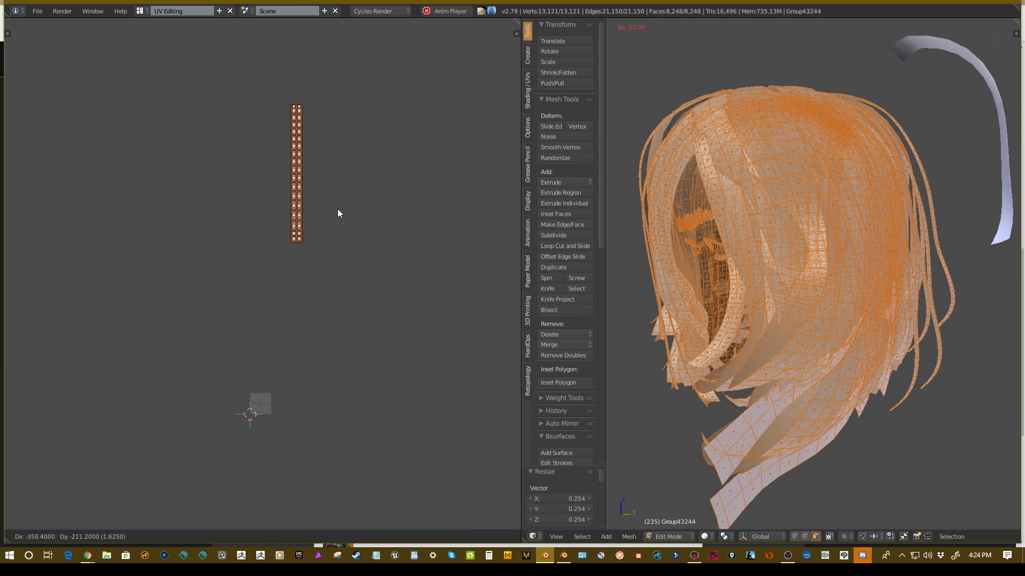
# Move the thin UV column into its final spot and exit Edit Mode on the hair.
pyautogui.press('g')
pyautogui.click(323, 355)
pyautogui.scroll(4, 367, 283)
pyautogui.moveTo(784, 240)
pyautogui.mouseDown(button='middle')
pyautogui.moveTo(809, 208)
pyautogui.moveTo(782, 199)
pyautogui.mouseUp(button='middle')
pyautogui.press('Tab')
# Select the curved strand object, enter Edit Mode and select all its faces.
pyautogui.rightClick(875, 110)
pyautogui.press('Tab')
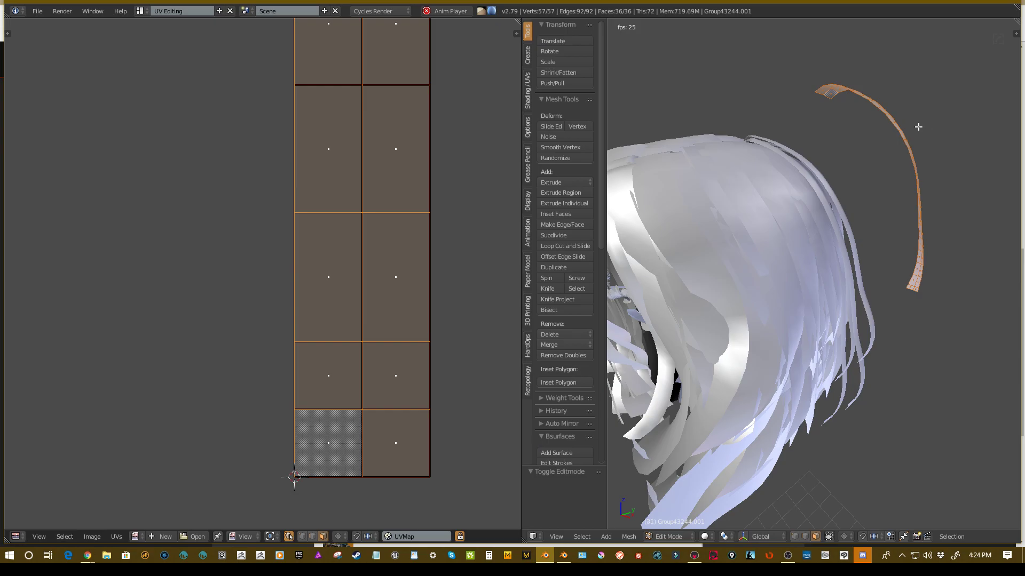
pyautogui.moveTo(918, 127)
pyautogui.mouseDown(button='middle')
pyautogui.moveTo(802, 195)
pyautogui.moveTo(876, 172)
pyautogui.moveTo(845, 192)
pyautogui.mouseUp(button='middle')
pyautogui.press('a')
pyautogui.press('a')
pyautogui.press('a')
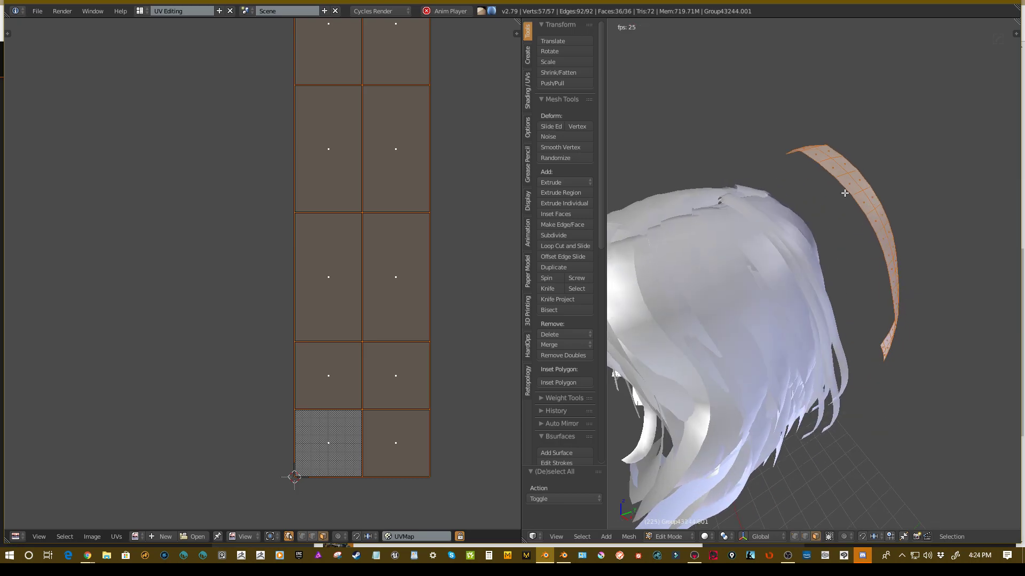
pyautogui.moveTo(775, 199); pyautogui.dragTo(761, 208, button='middle')
pyautogui.scroll(-3, 372, 211)
pyautogui.keyDown('shift'); pyautogui.moveTo(372, 211); pyautogui.dragTo(320, 240, button='middle'); pyautogui.keyUp('shift')
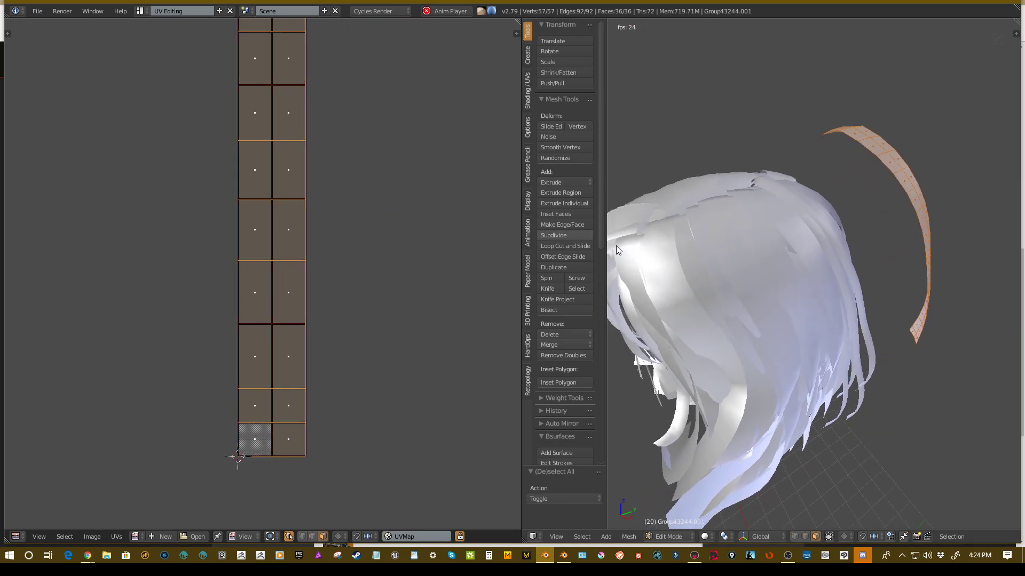
# Unwrap the curved strand with Follow Active Quads.
pyautogui.press('u')
pyautogui.click(730, 131)
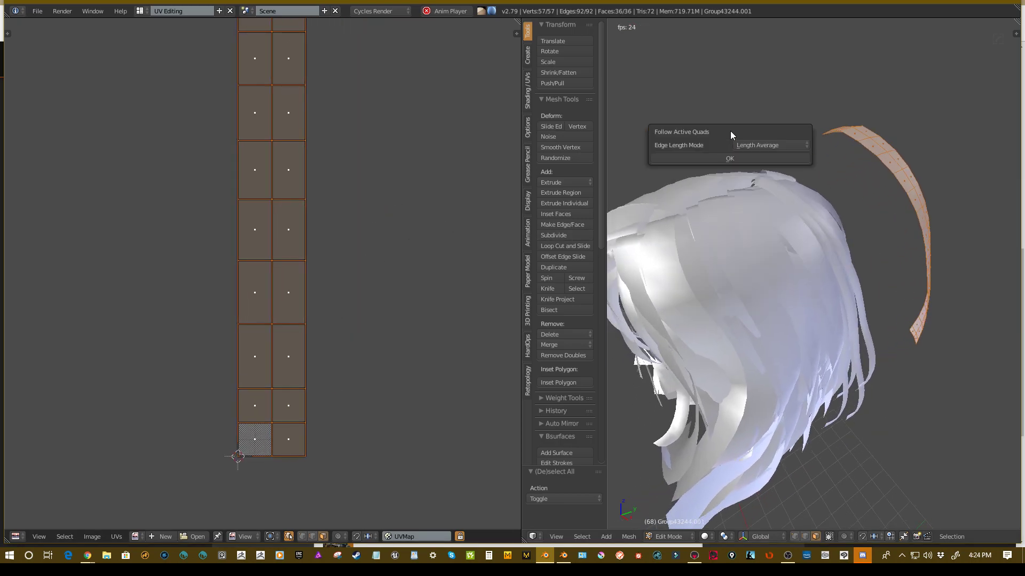
pyautogui.click(714, 157)
pyautogui.keyDown('shift'); pyautogui.moveTo(352, 274); pyautogui.dragTo(341, 193, button='middle'); pyautogui.keyUp('shift')
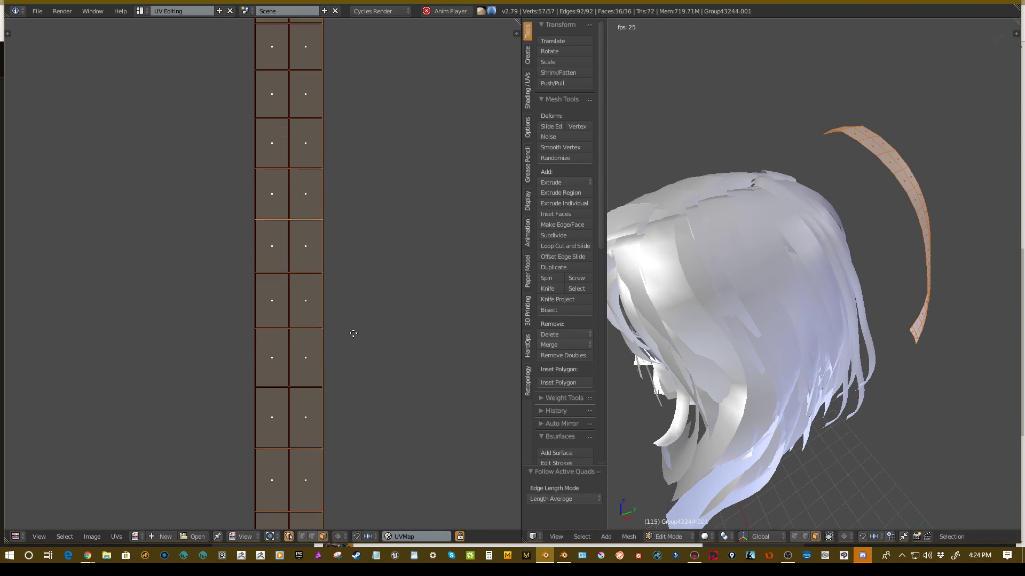
pyautogui.moveTo(832, 172); pyautogui.dragTo(825, 164, button='middle')
# Copy the strand's UVs from UVMap and switch back to Object Mode.
pyautogui.press('u')
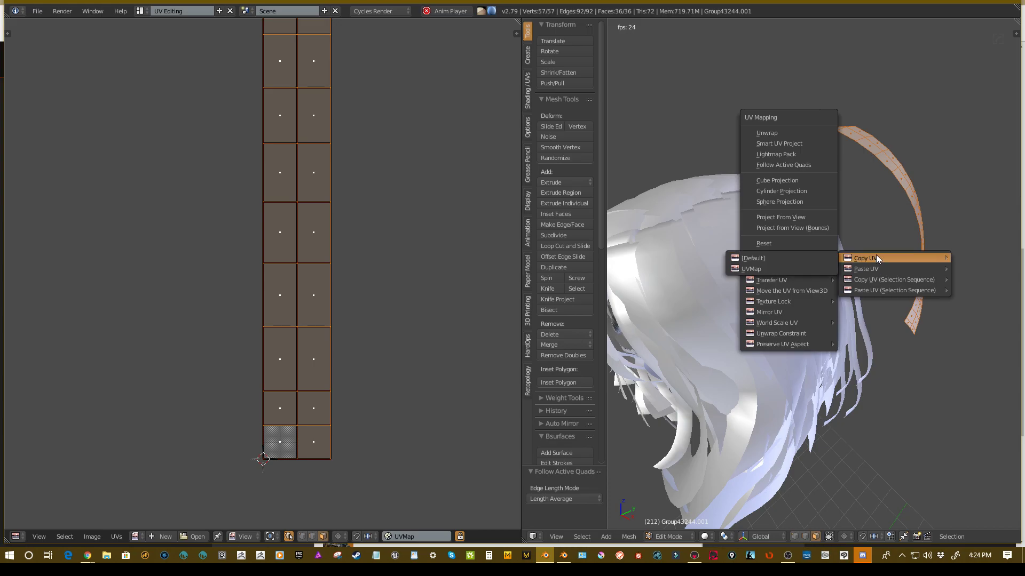
pyautogui.moveTo(866, 259)
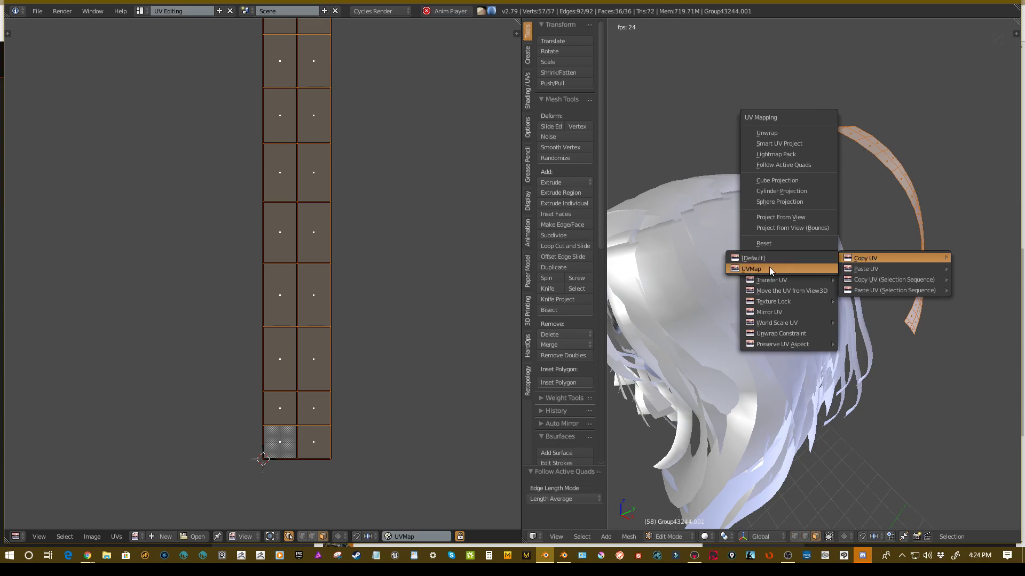
pyautogui.click(769, 266)
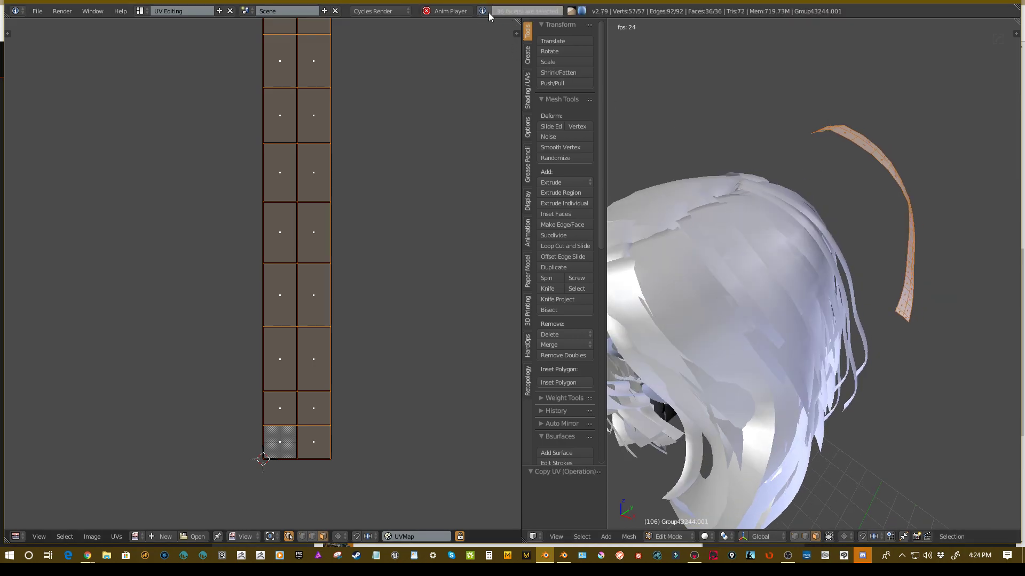
pyautogui.moveTo(721, 320); pyautogui.dragTo(764, 228, button='middle')
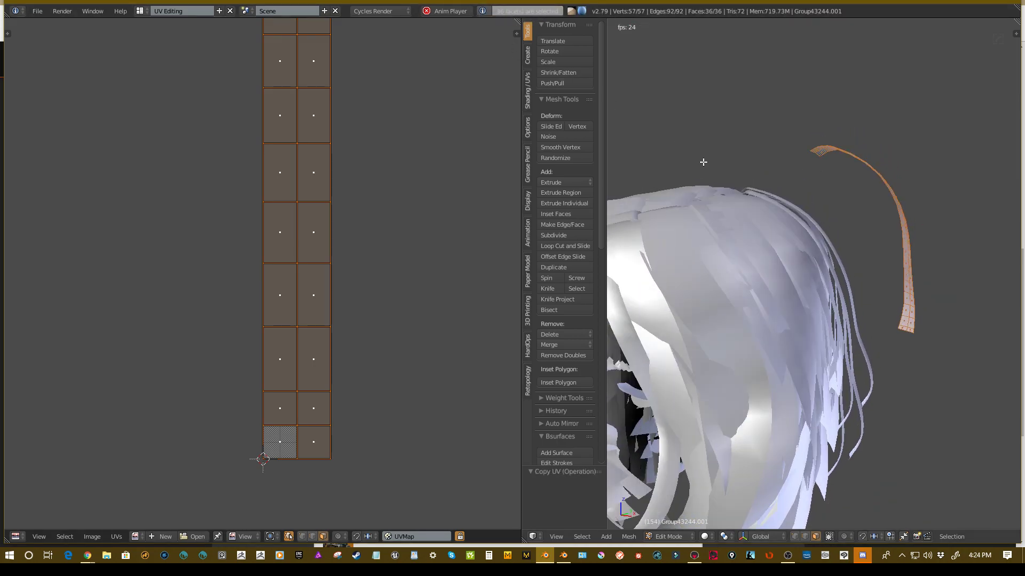
pyautogui.press('Tab')
pyautogui.click(674, 227)
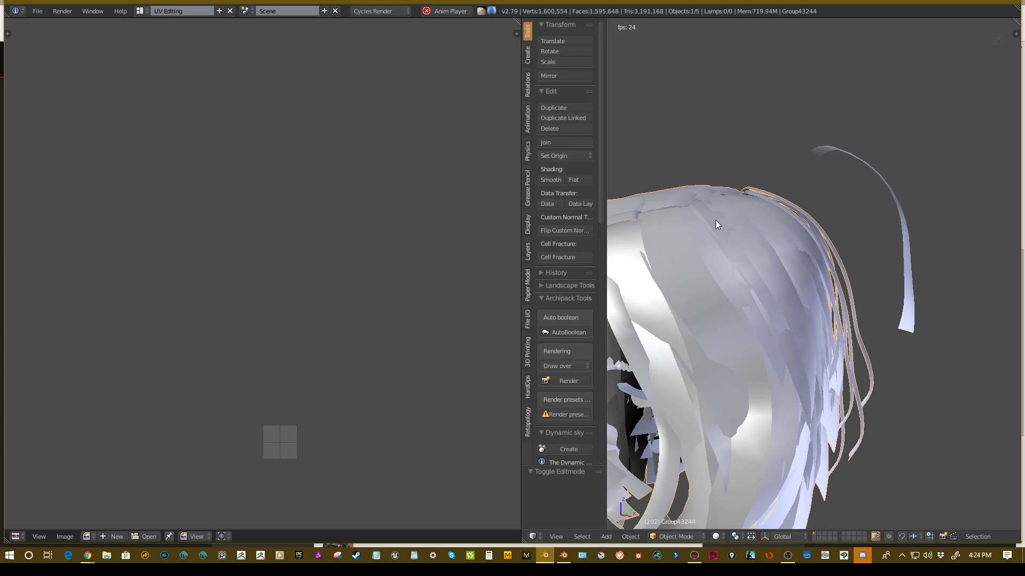
# Enter Edit Mode on the hair and paste the strand's UVs onto all faces.
pyautogui.press('Tab')
pyautogui.click(814, 238)
pyautogui.press('u')
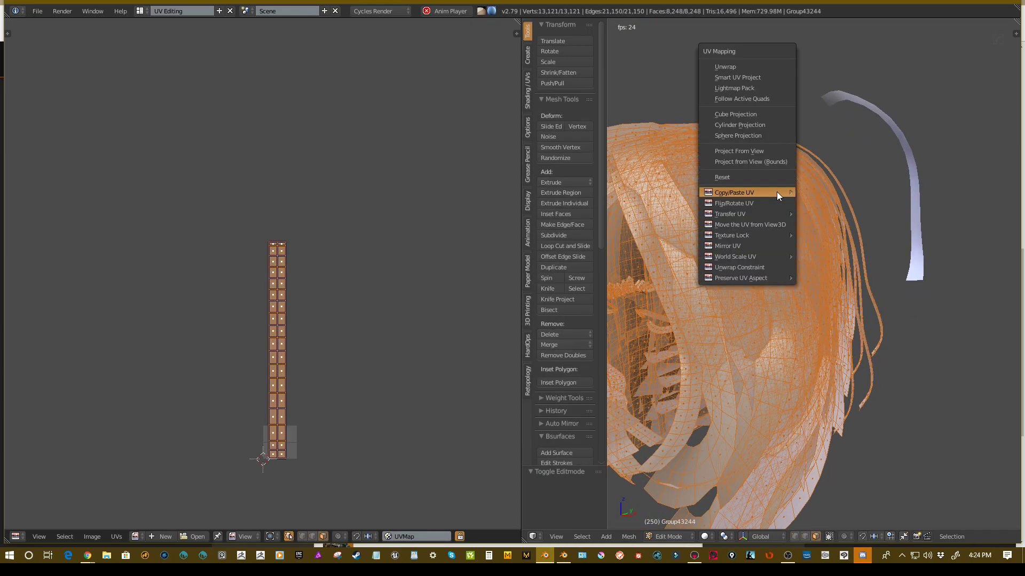
pyautogui.moveTo(734, 192)
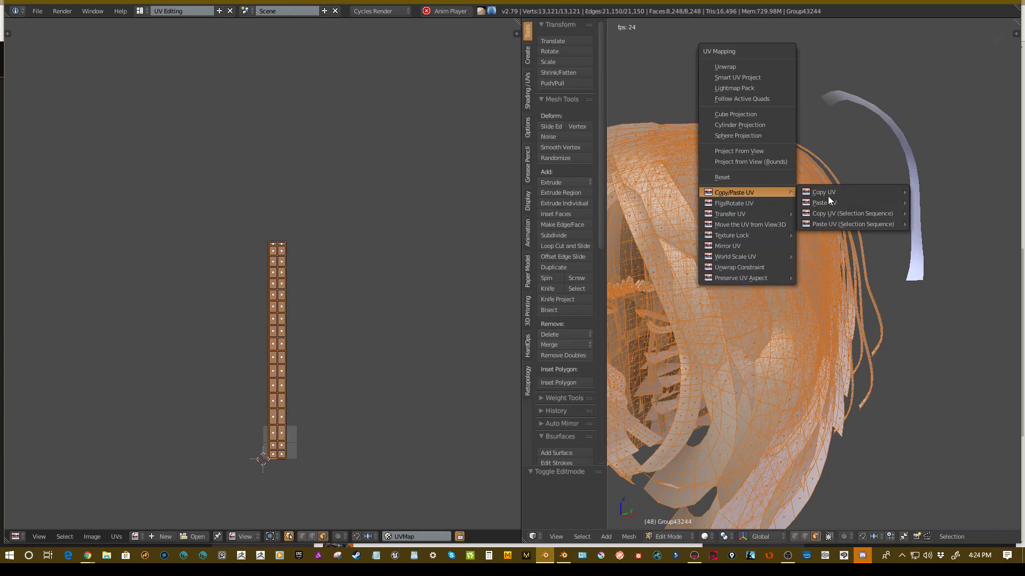
pyautogui.moveTo(824, 203)
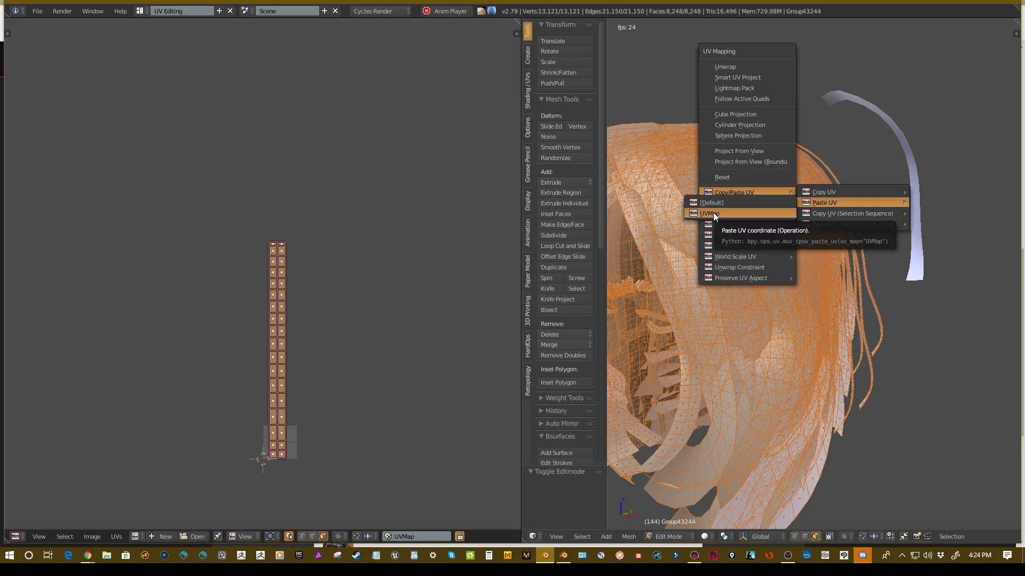
pyautogui.click(714, 212)
pyautogui.scroll(-2, 779, 123)
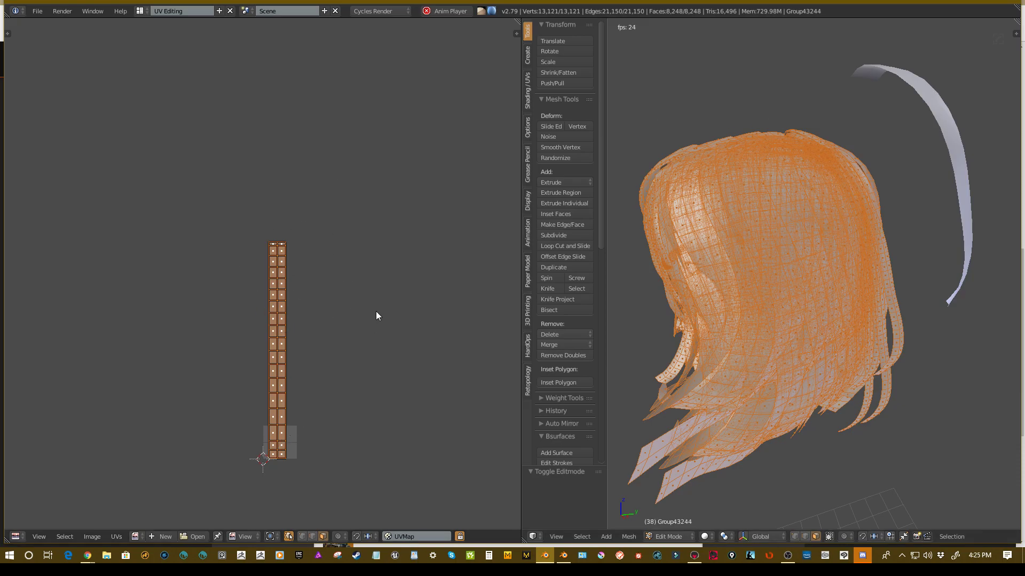
pyautogui.scroll(2, 375, 312)
# Shrink the pasted hair-card UV column and settle it in a new spot across the UV grid.
pyautogui.press('s')
pyautogui.click(399, 222)
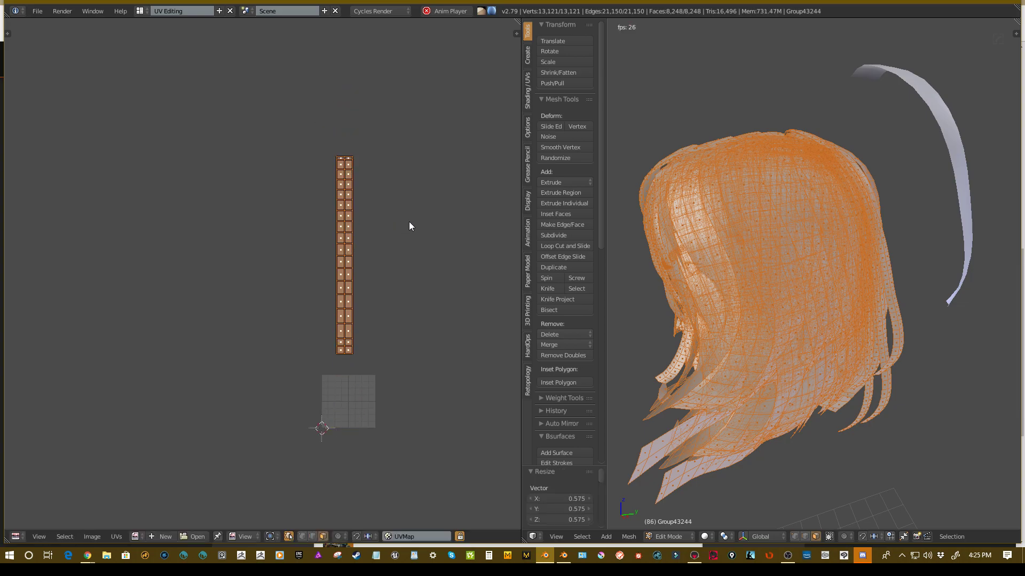
pyautogui.press('g')
pyautogui.click(397, 298)
pyautogui.press('s')
pyautogui.press('g')
pyautogui.click(431, 350)
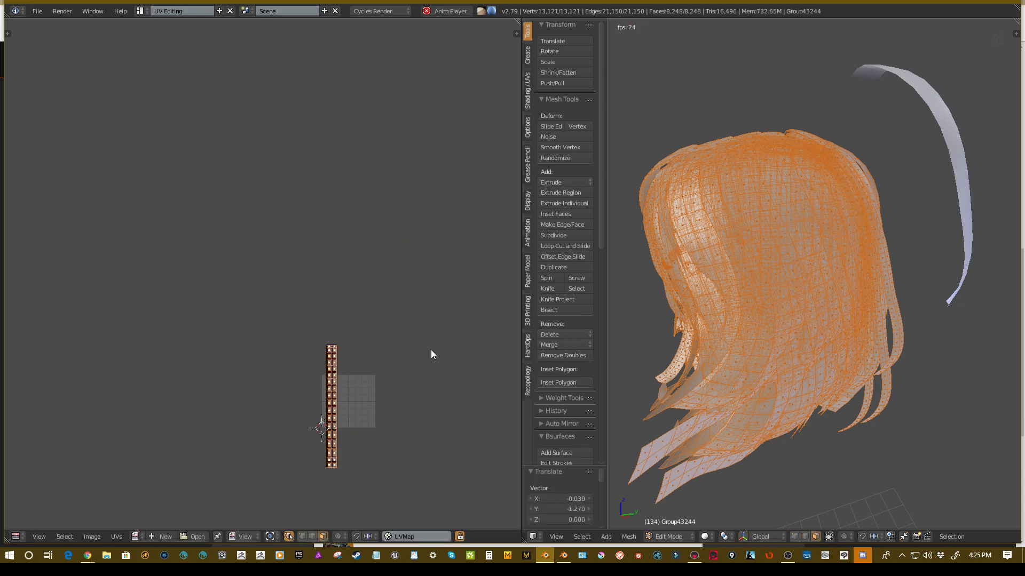
pyautogui.moveTo(424, 347)
pyautogui.mouseDown(button='middle')
pyautogui.moveTo(424, 288)
pyautogui.moveTo(349, 266)
pyautogui.moveTo(401, 250)
pyautogui.mouseUp(button='middle')
pyautogui.scroll(2, 449, 264)
pyautogui.press('g')
pyautogui.click(460, 237)
pyautogui.scroll(3, 785, 207)
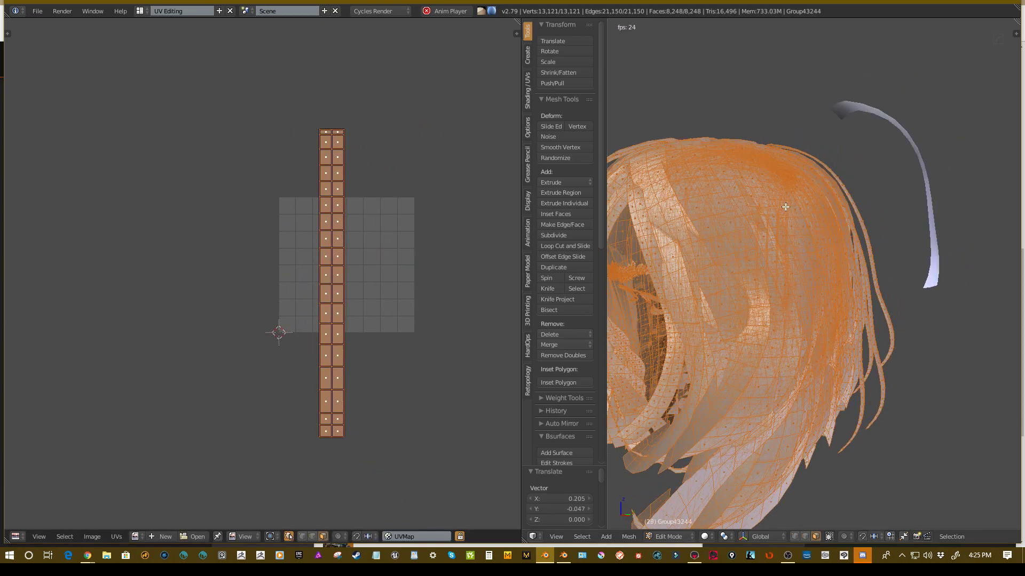